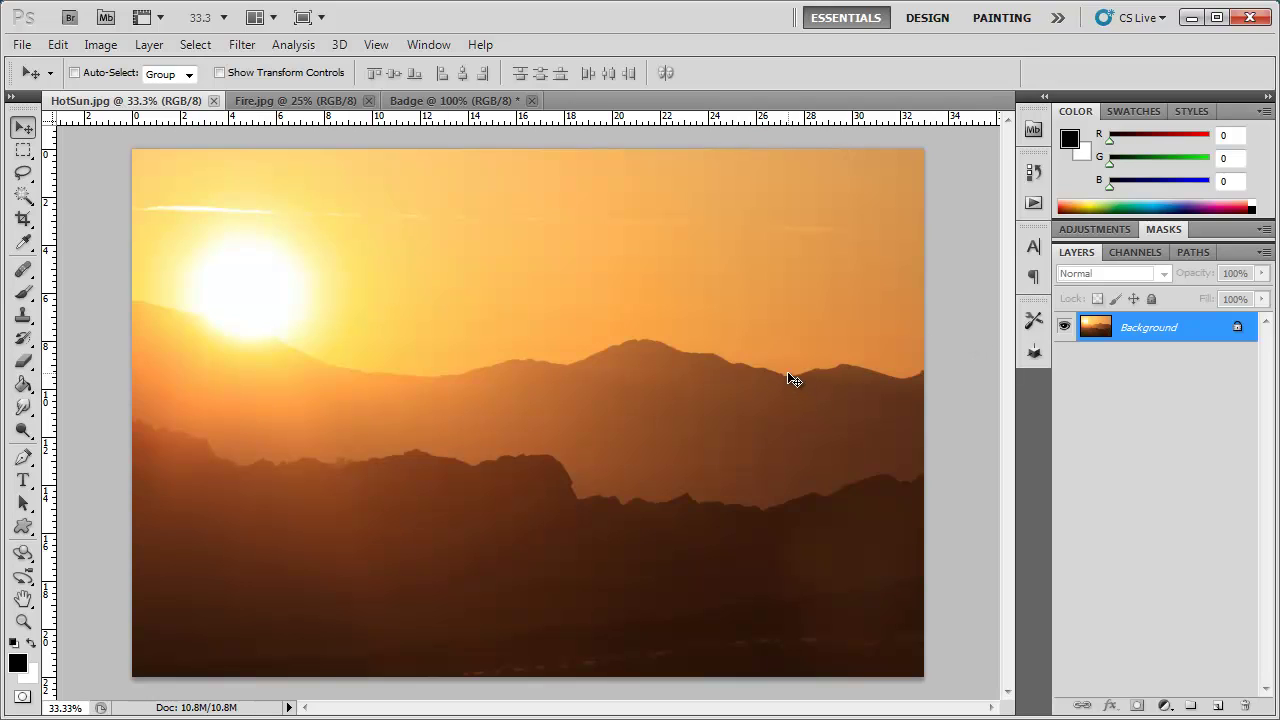
Step: Type HOT in bold Rockwell on the lower sunset, enlarge it to 852 pt and nudge it down
{"action": "left_click", "coordinate": [23, 481]}
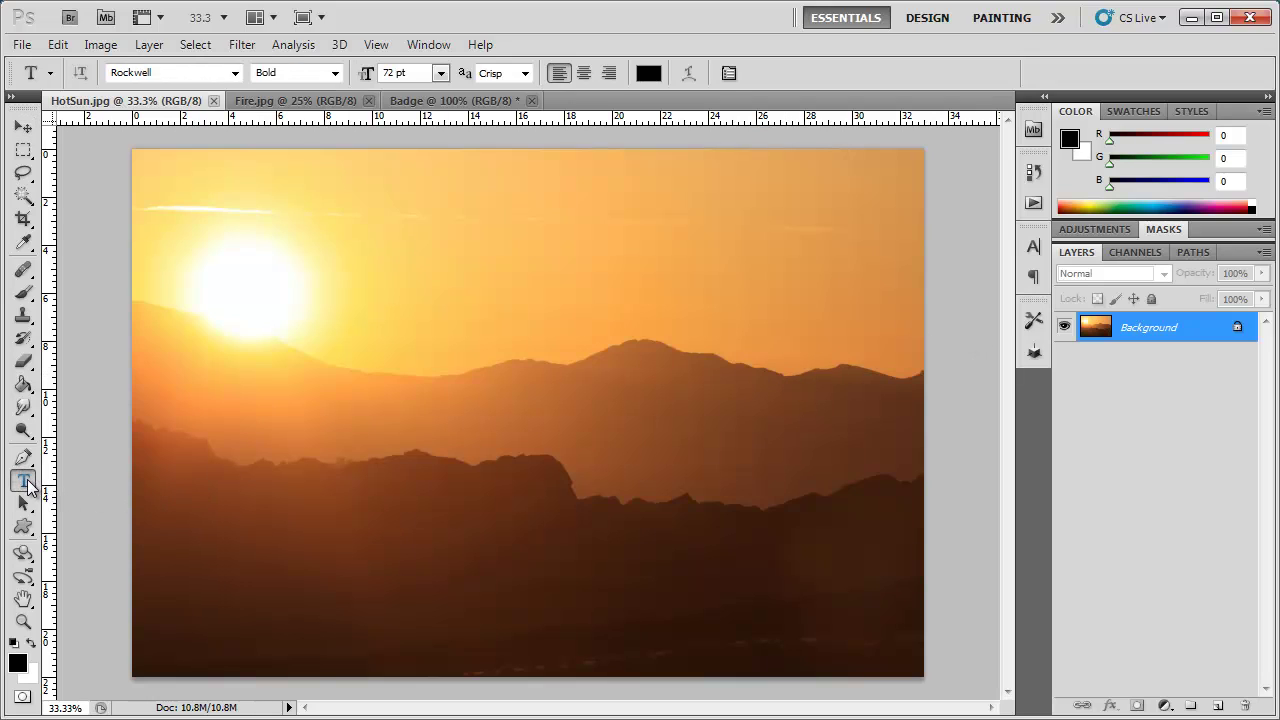
{"action": "left_click", "coordinate": [370, 469]}
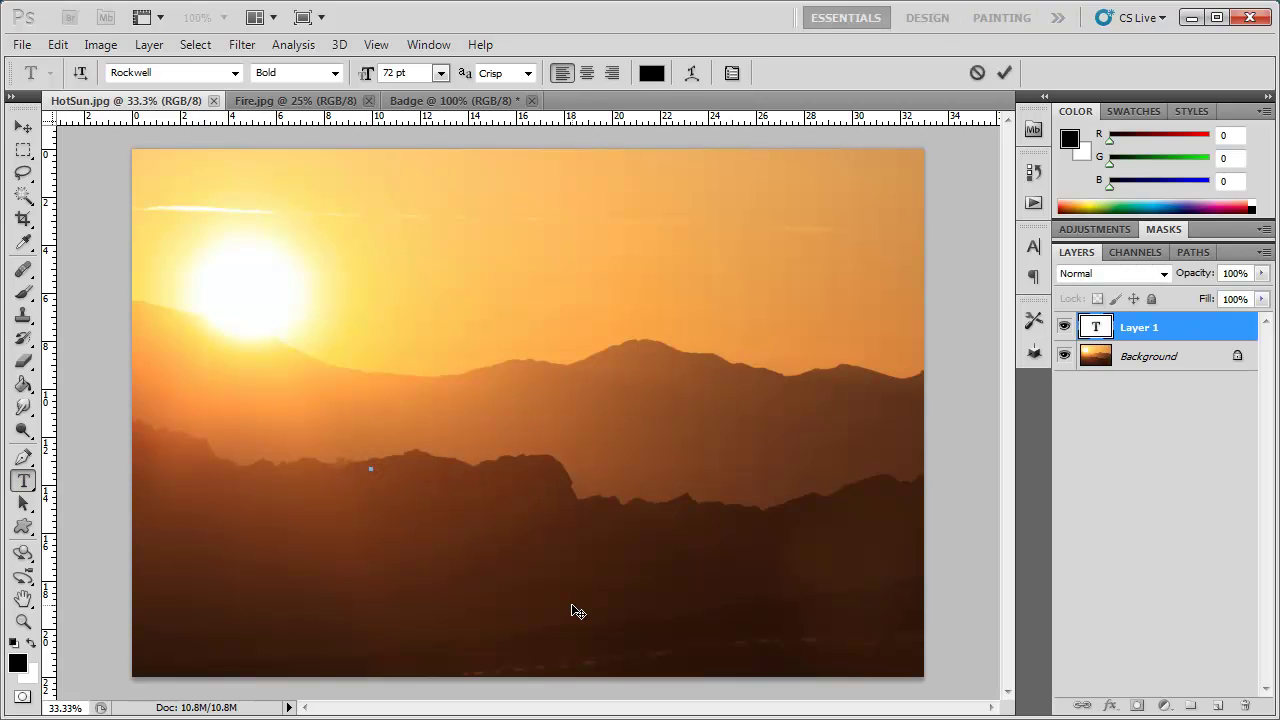
{"action": "type", "text": "HOT"}
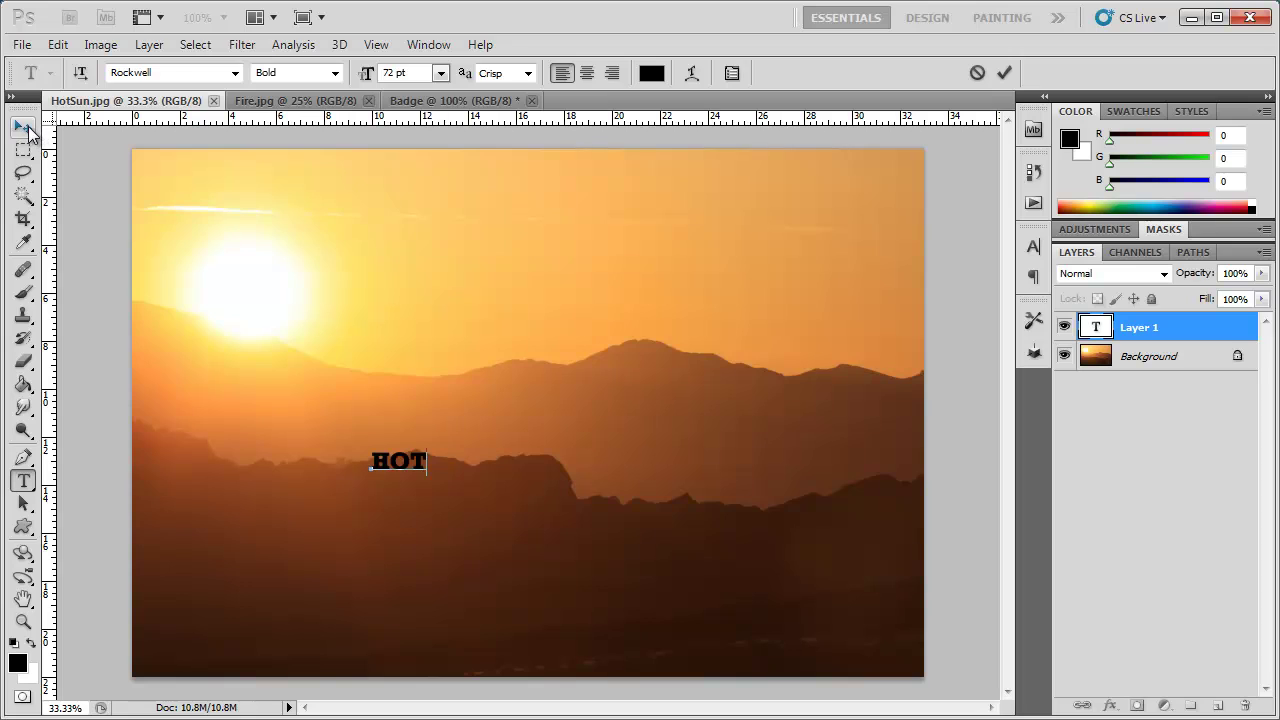
{"action": "left_click", "coordinate": [27, 132]}
{"action": "left_click", "coordinate": [1034, 246]}
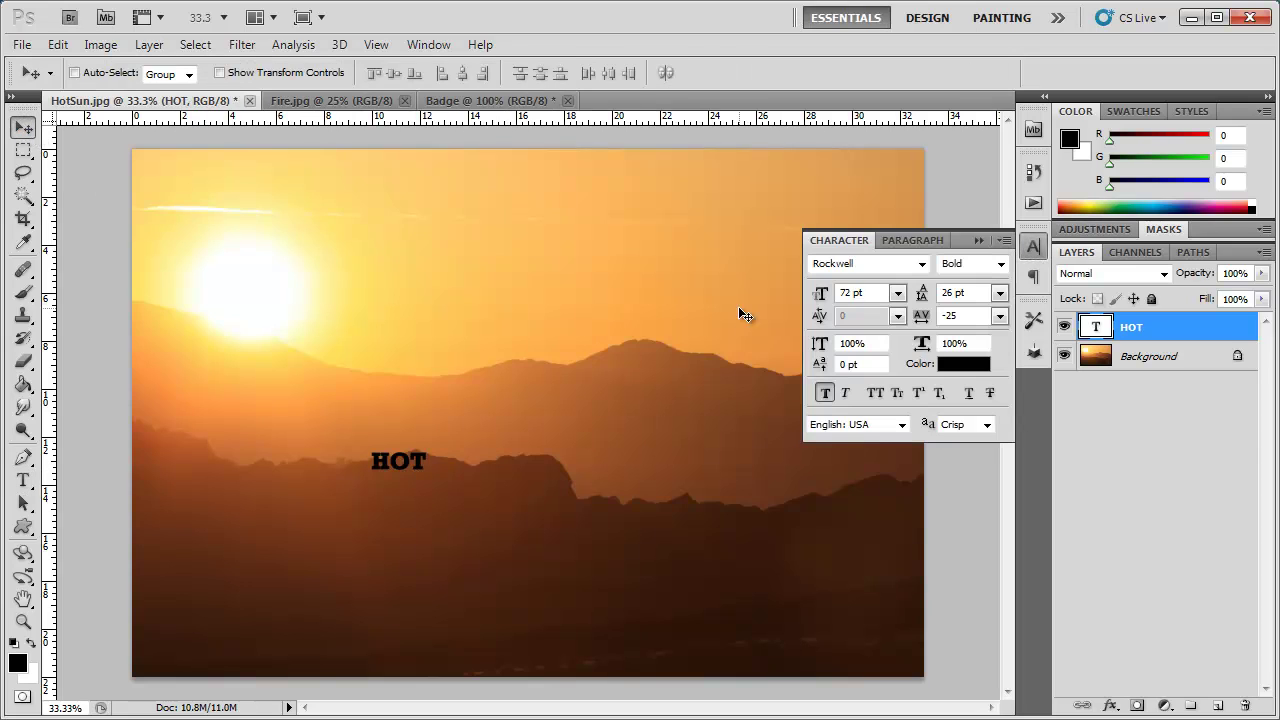
{"action": "left_click_drag", "start_coordinate": [820, 294], "coordinate": [777, 317]}
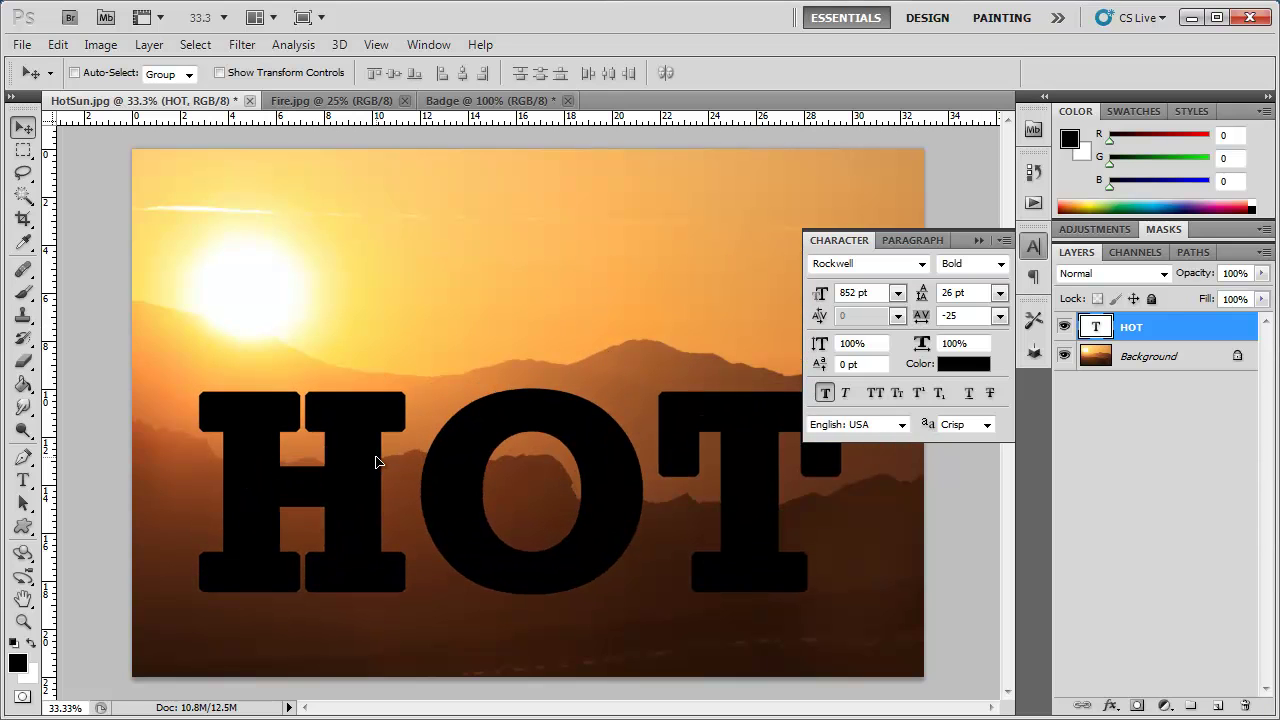
{"action": "left_click_drag", "start_coordinate": [814, 440], "coordinate": [814, 457]}
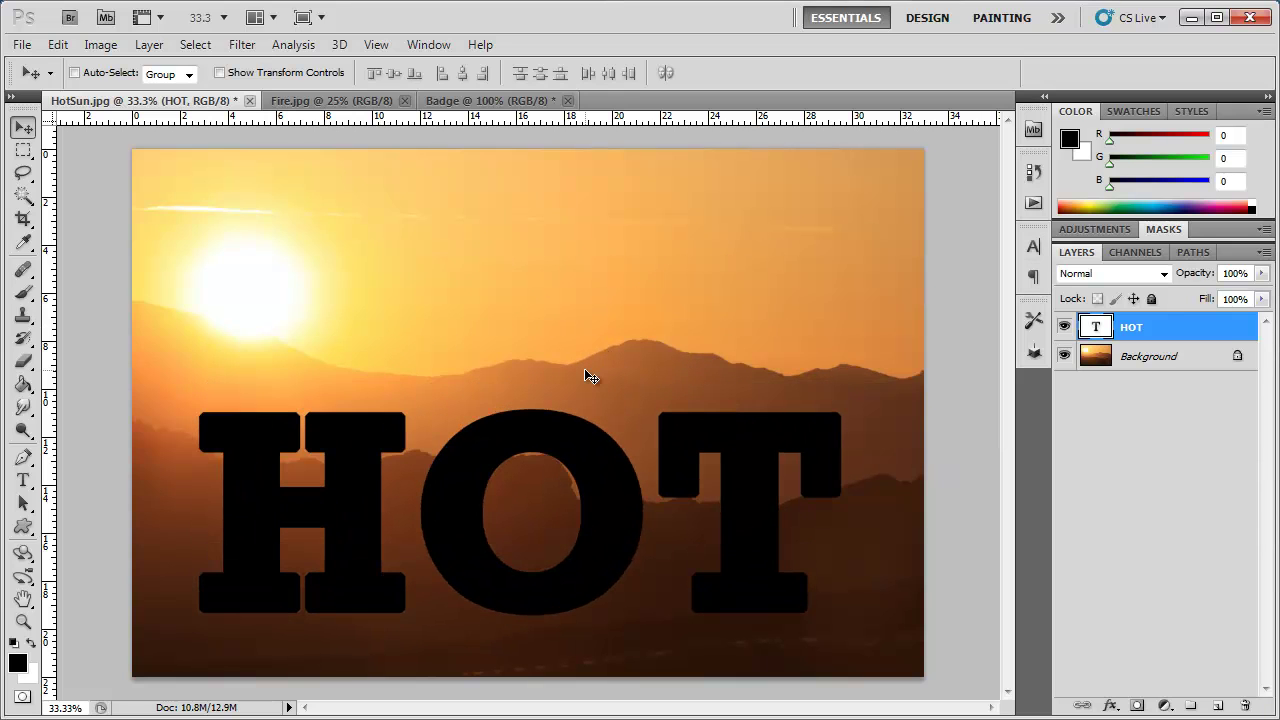
Step: Select all of the Fire.jpg photo and copy it
{"action": "left_click", "coordinate": [316, 100]}
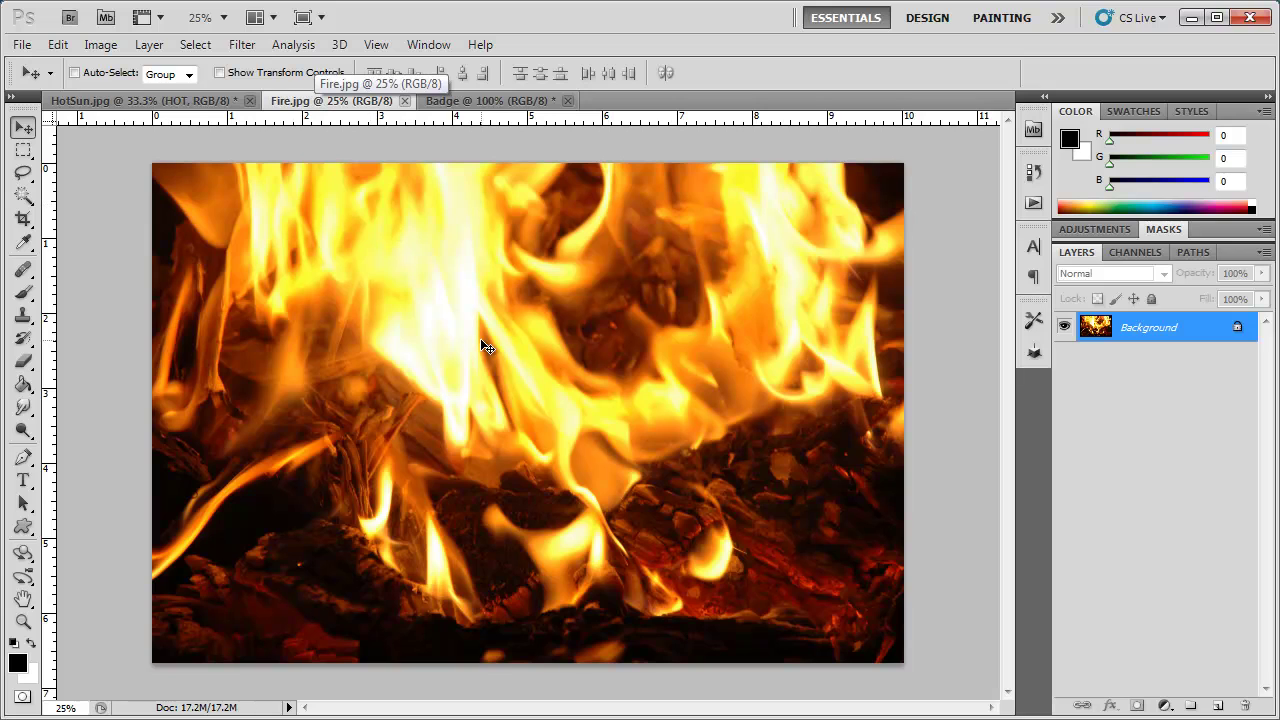
{"action": "left_click", "coordinate": [195, 44]}
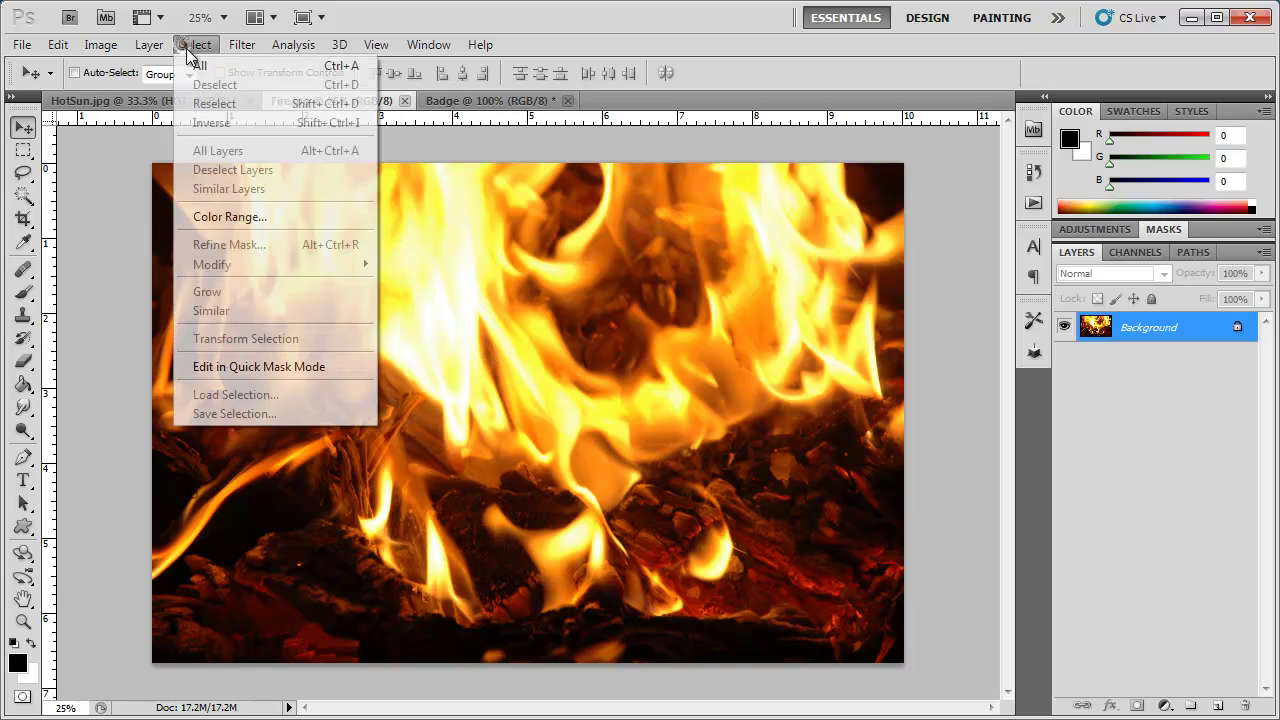
{"action": "left_click", "coordinate": [200, 64]}
{"action": "left_click", "coordinate": [58, 44]}
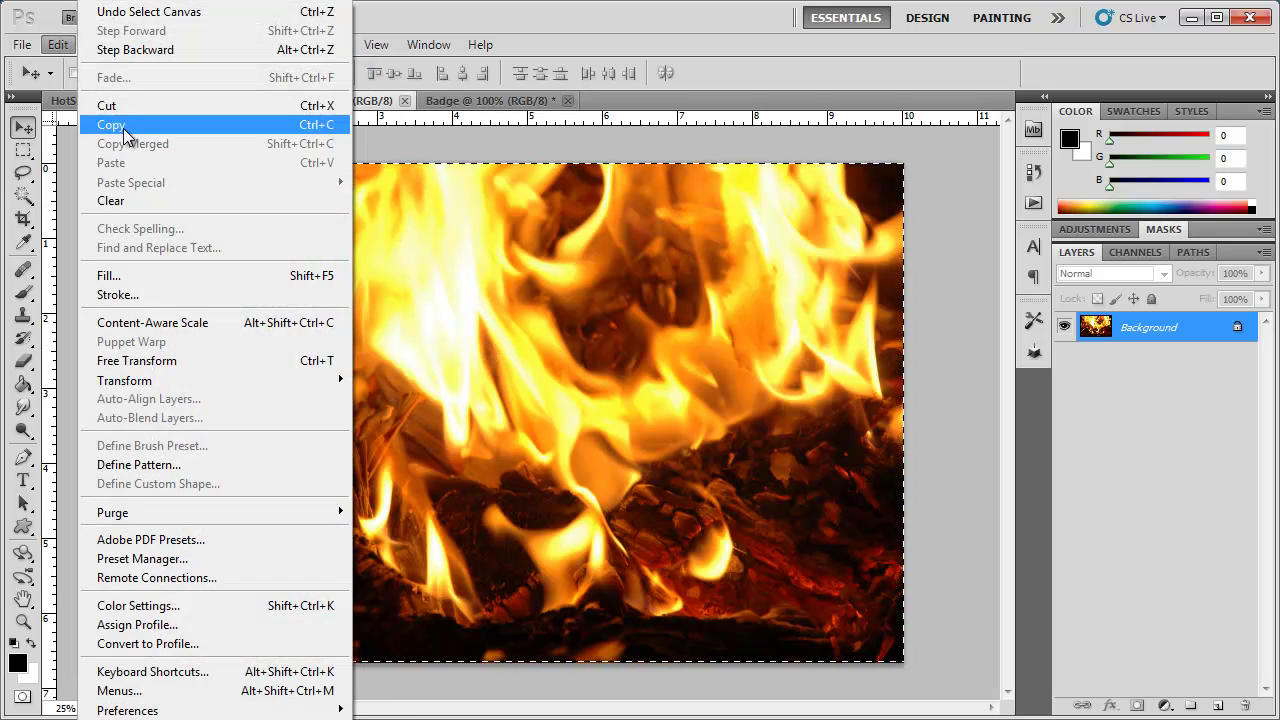
{"action": "left_click", "coordinate": [112, 125]}
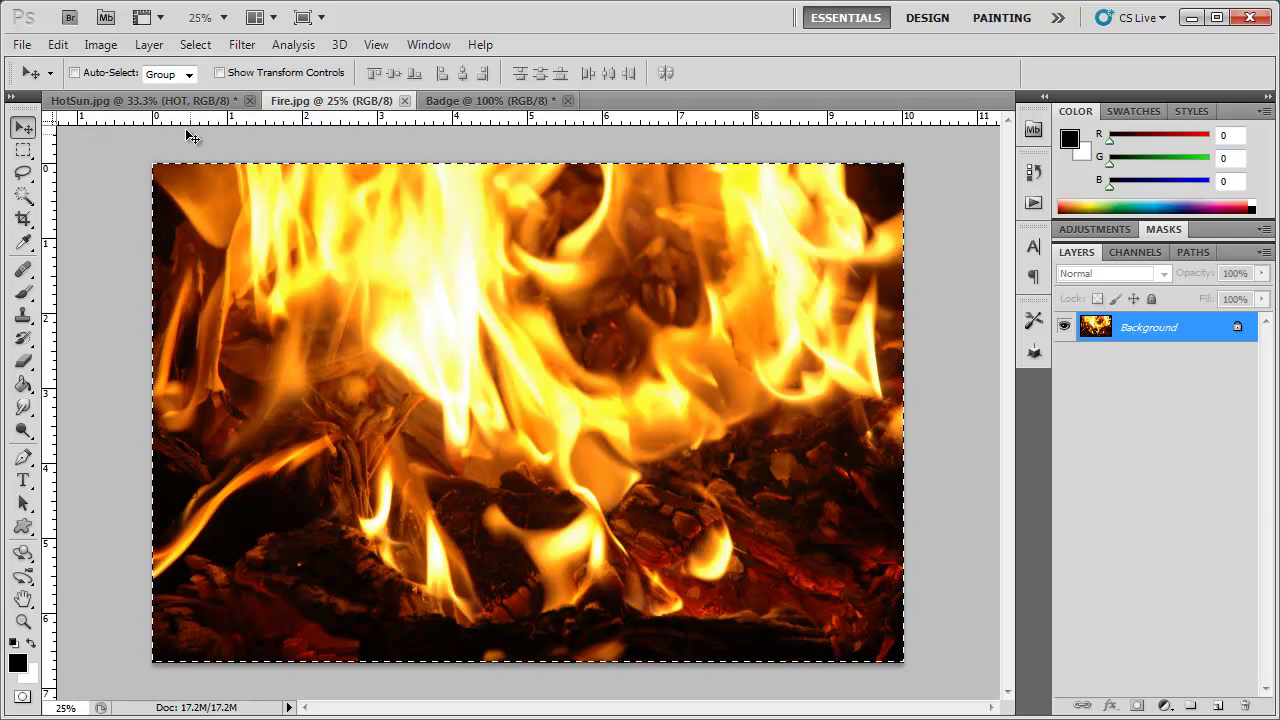
Step: Paste the fire into HotSun.jpg as a new layer and shift it down over the sunset
{"action": "left_click", "coordinate": [157, 104]}
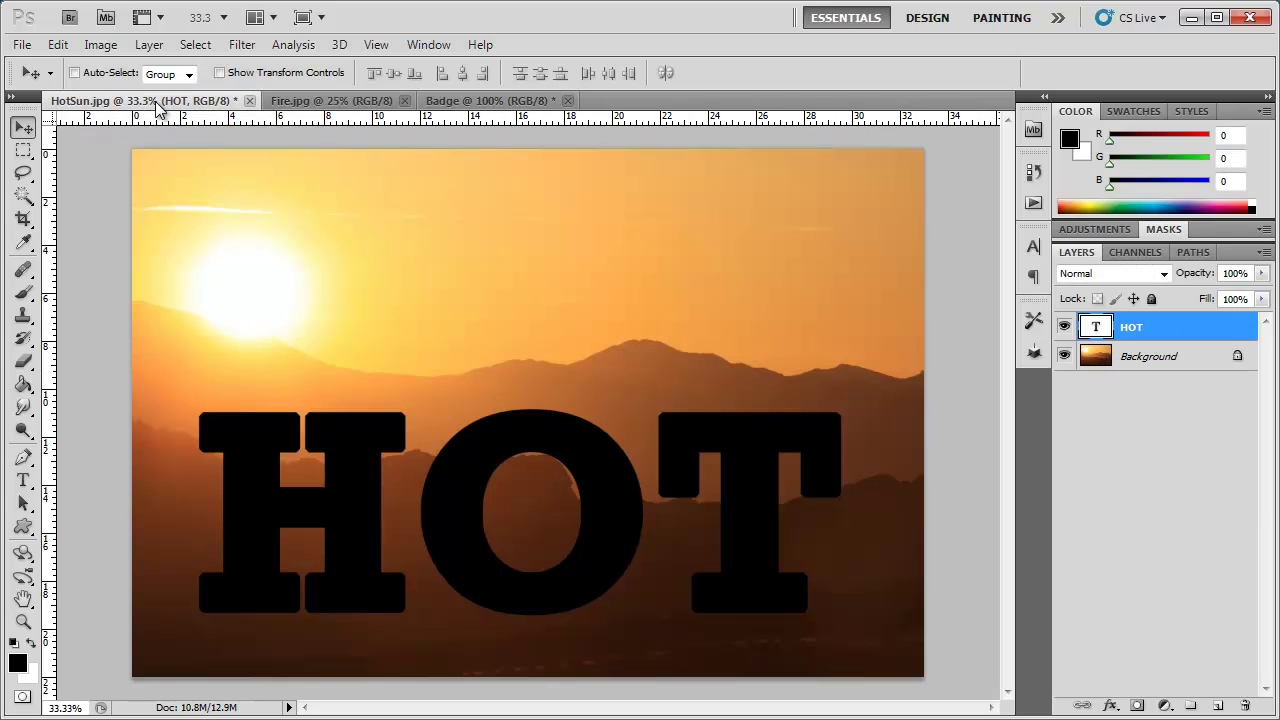
{"action": "left_click", "coordinate": [58, 45]}
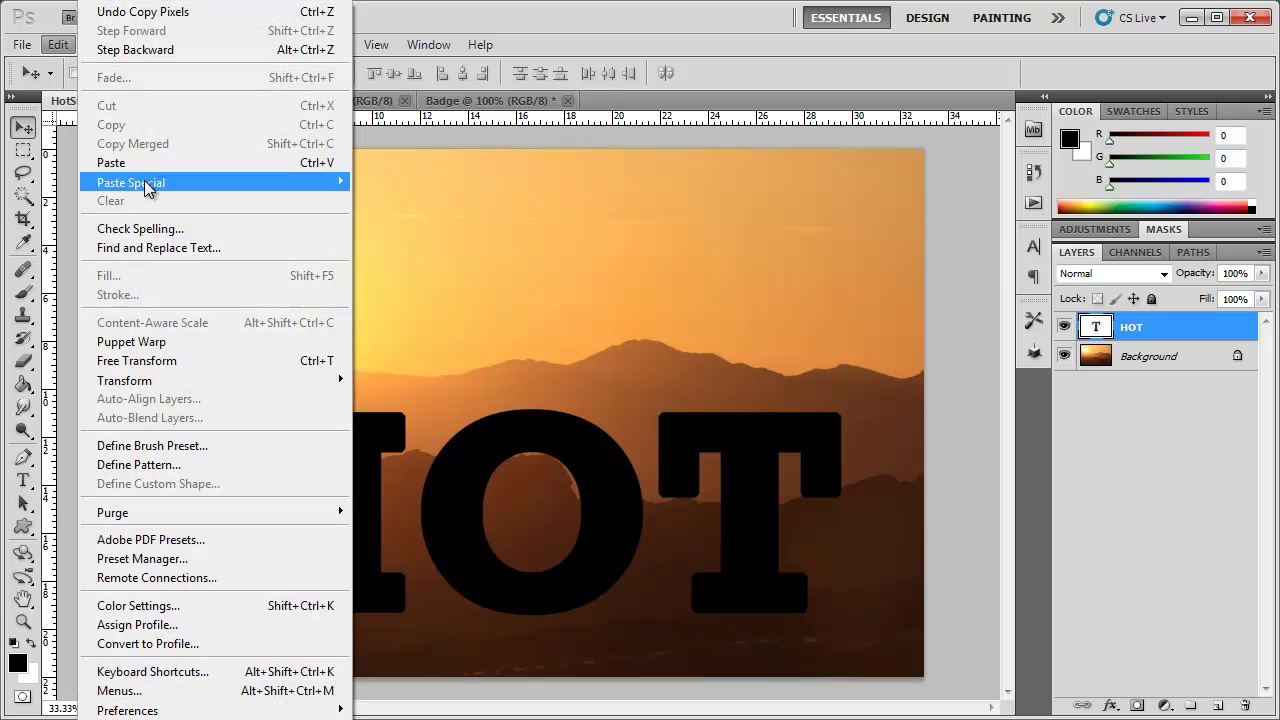
{"action": "left_click", "coordinate": [143, 161]}
{"action": "left_click_drag", "start_coordinate": [689, 294], "coordinate": [628, 365]}
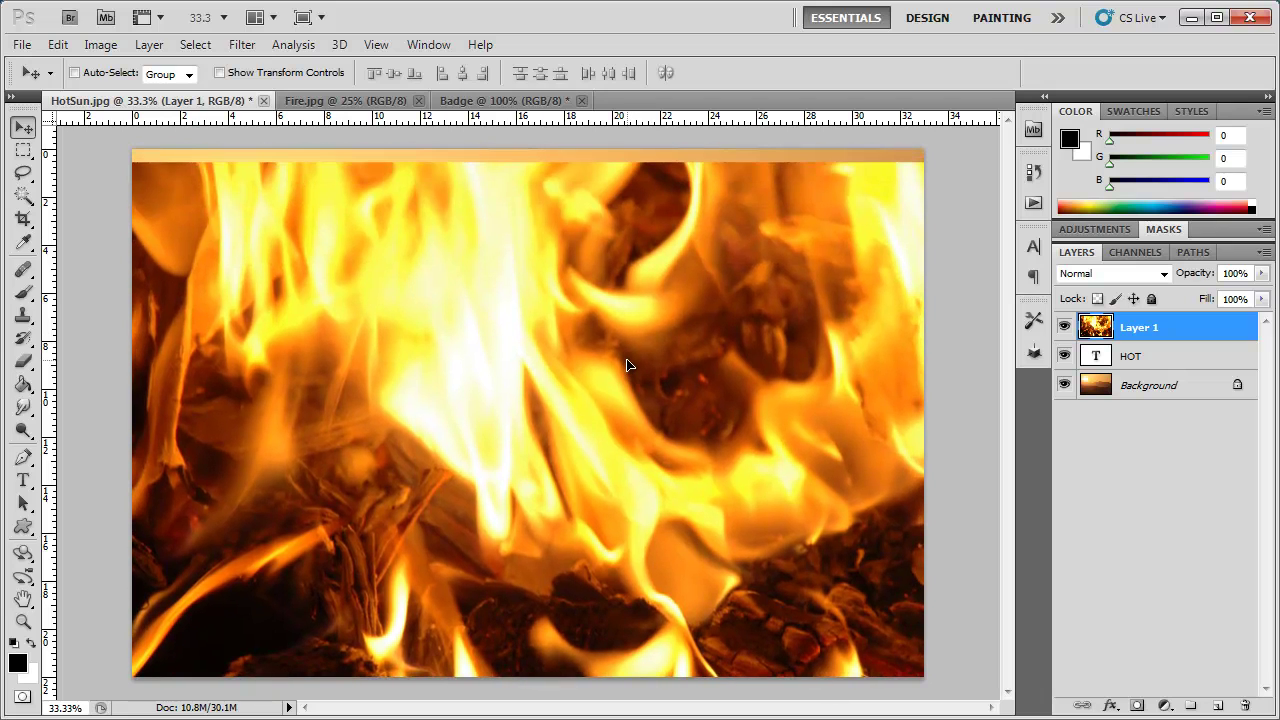
Step: Load the HOT letters as a selection, drag the fire until its flames sit inside them, then deselect
{"action": "left_click", "coordinate": [1098, 358], "text": "ctrl"}
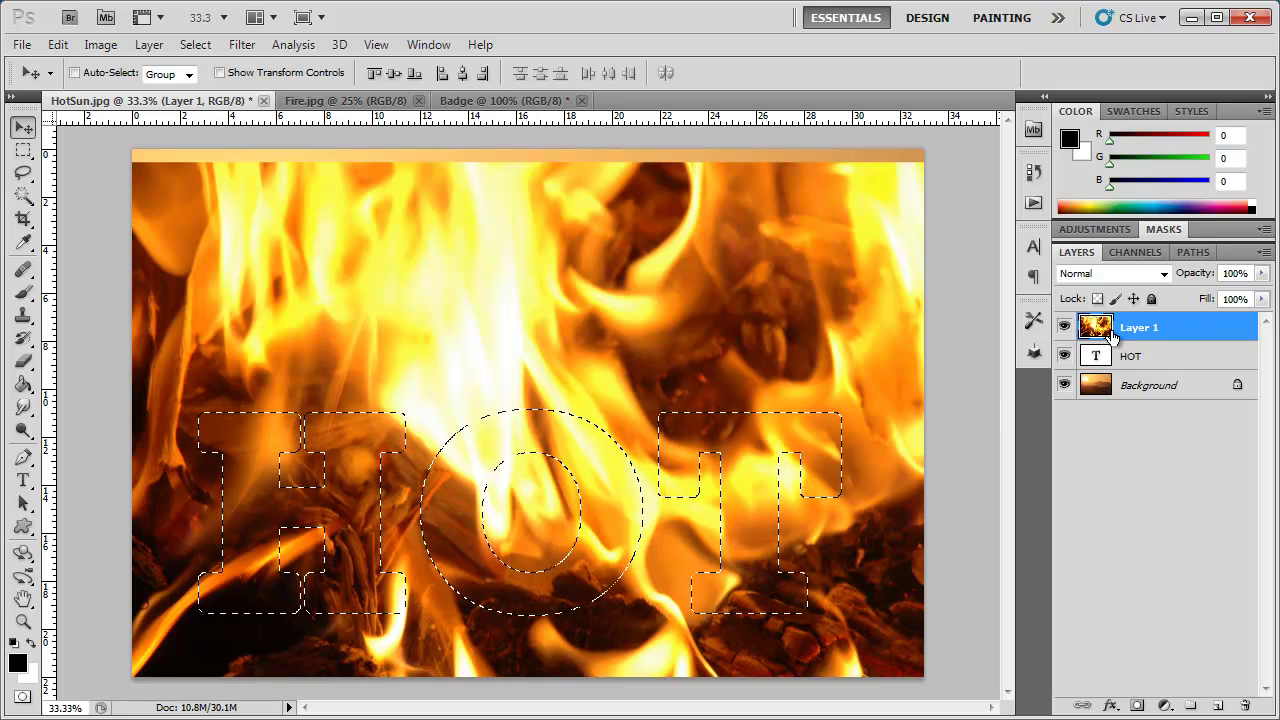
{"action": "left_click_drag", "start_coordinate": [835, 375], "coordinate": [814, 351]}
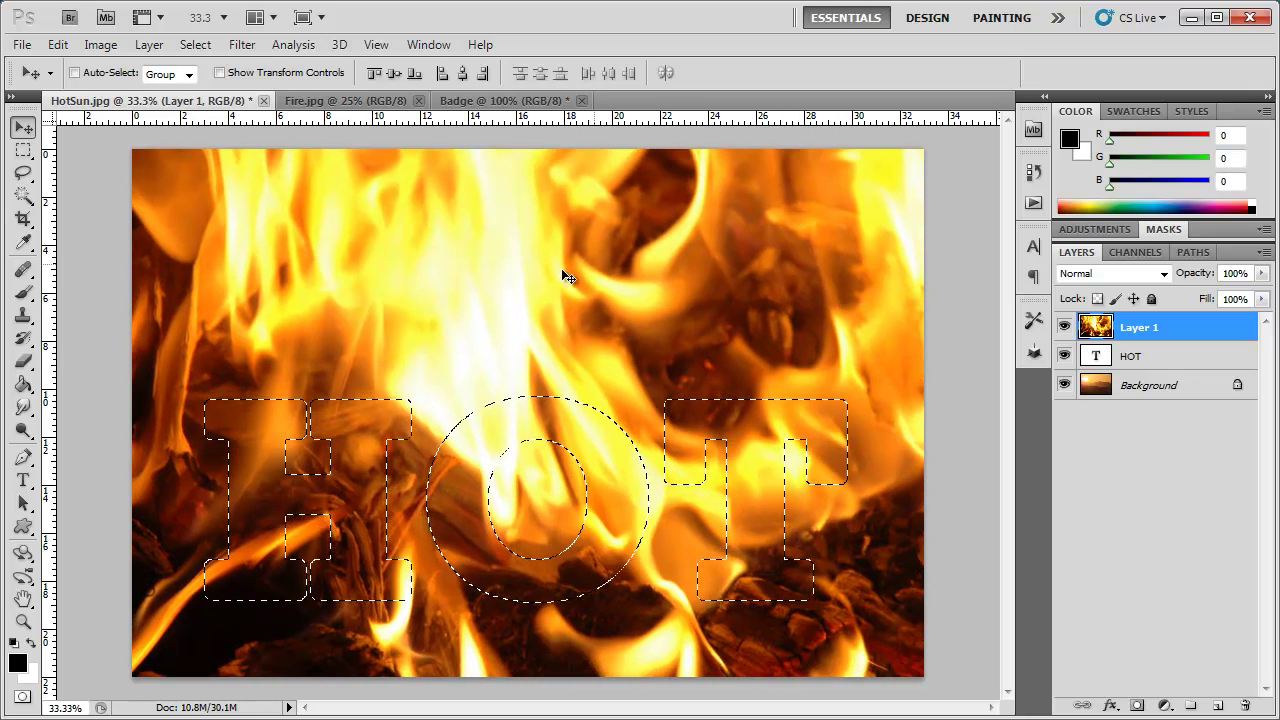
{"action": "mouse_move", "coordinate": [565, 277]}
{"action": "left_mouse_down"}
{"action": "mouse_move", "coordinate": [486, 283]}
{"action": "mouse_move", "coordinate": [583, 269]}
{"action": "left_mouse_up"}
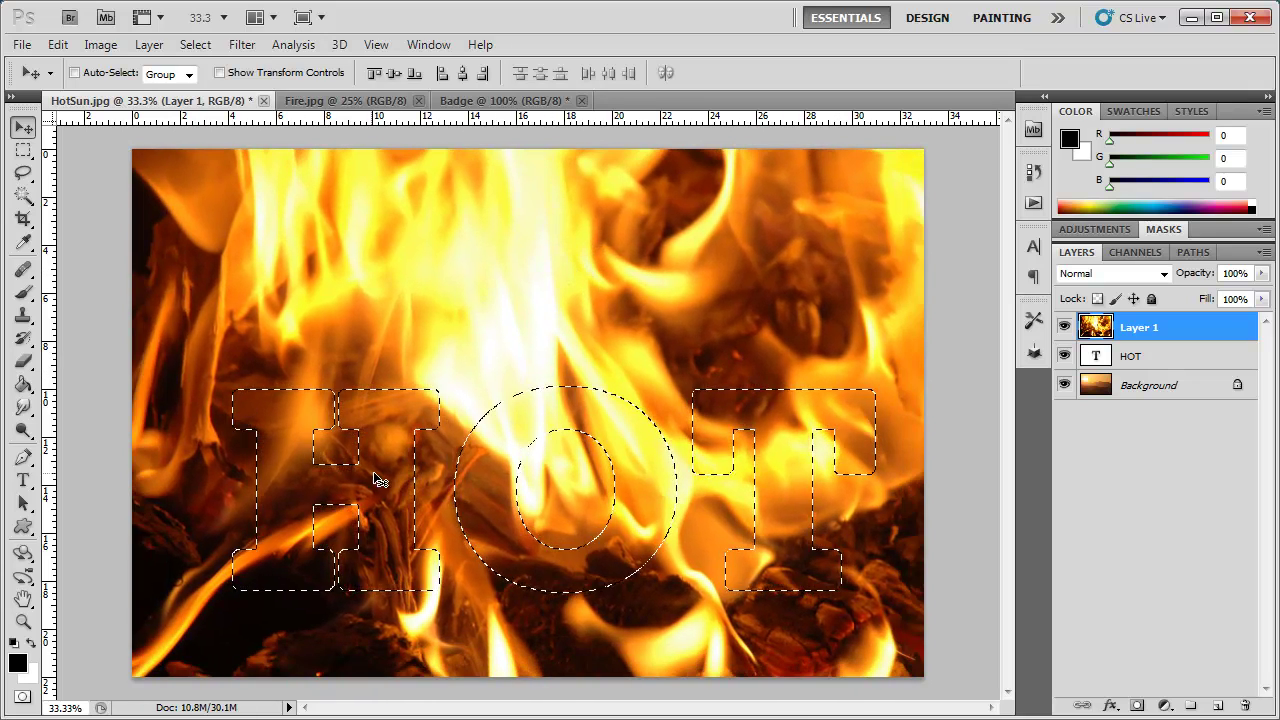
{"action": "left_click_drag", "start_coordinate": [378, 480], "coordinate": [292, 435]}
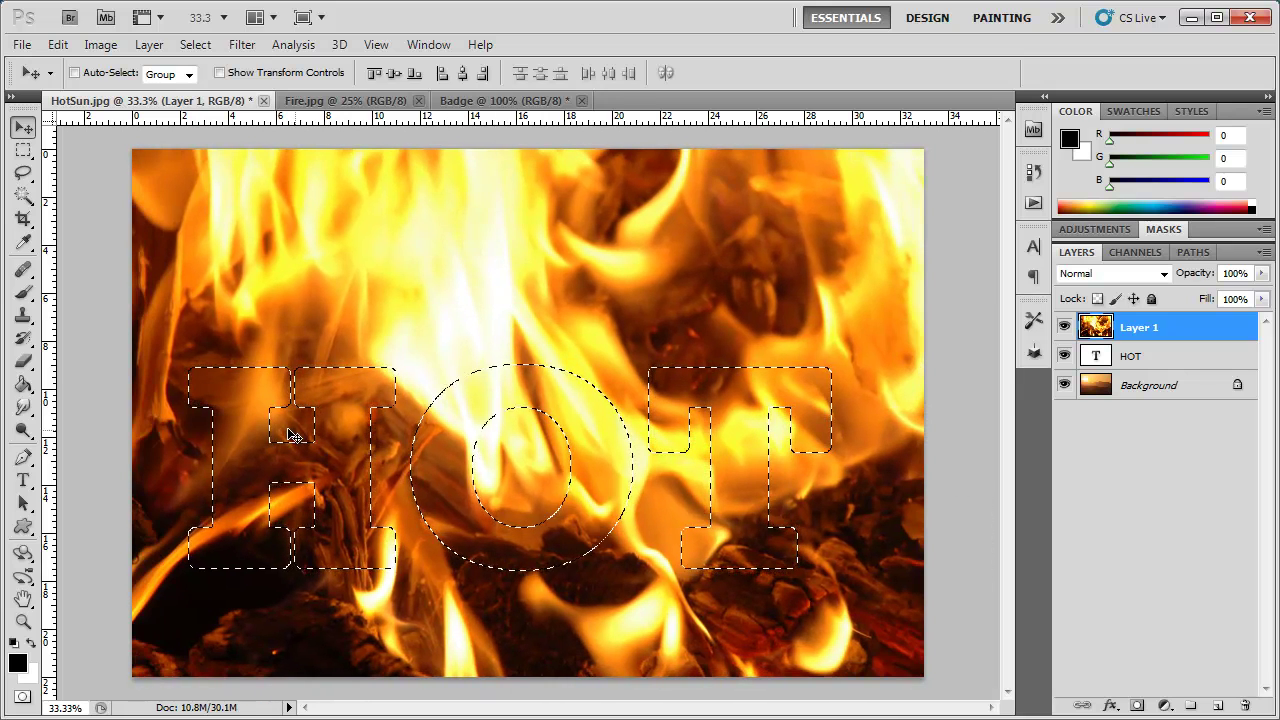
{"action": "left_click_drag", "start_coordinate": [594, 508], "coordinate": [807, 389]}
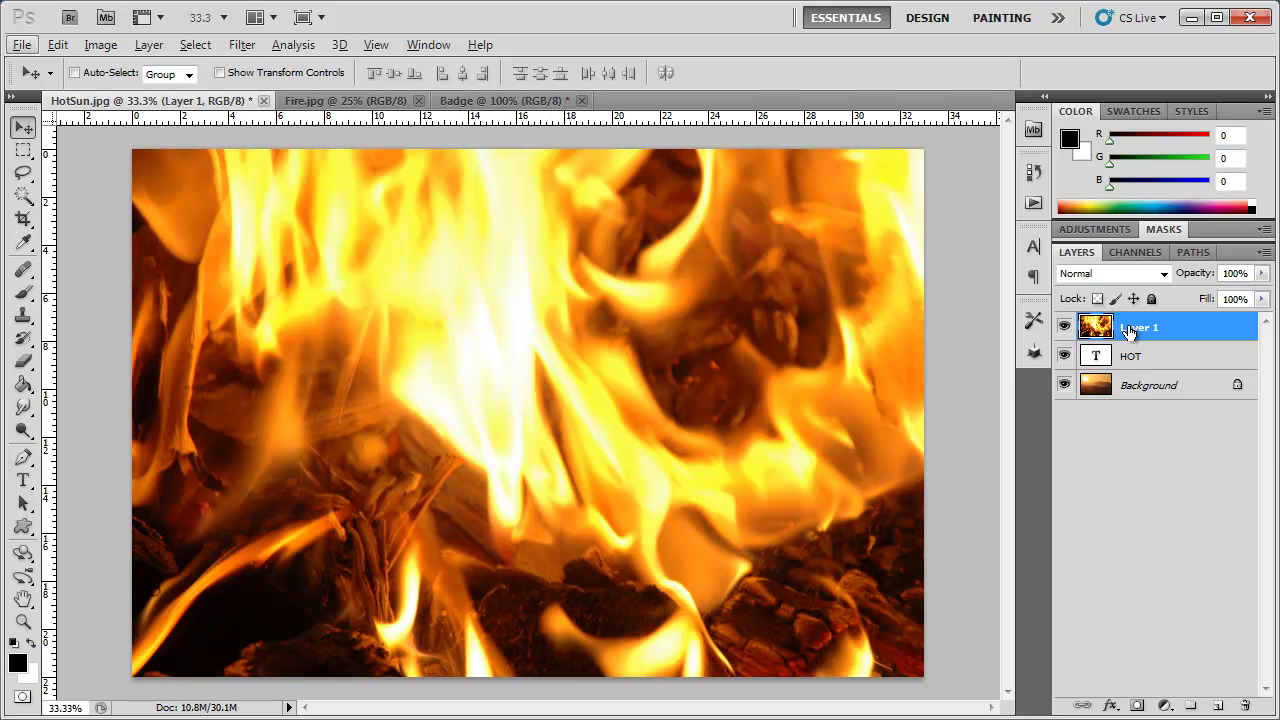
Step: Clip the fire layer to the HOT text, shift the flames within the letters, and select the HOT layer
{"action": "left_click", "coordinate": [1189, 343], "text": "alt"}
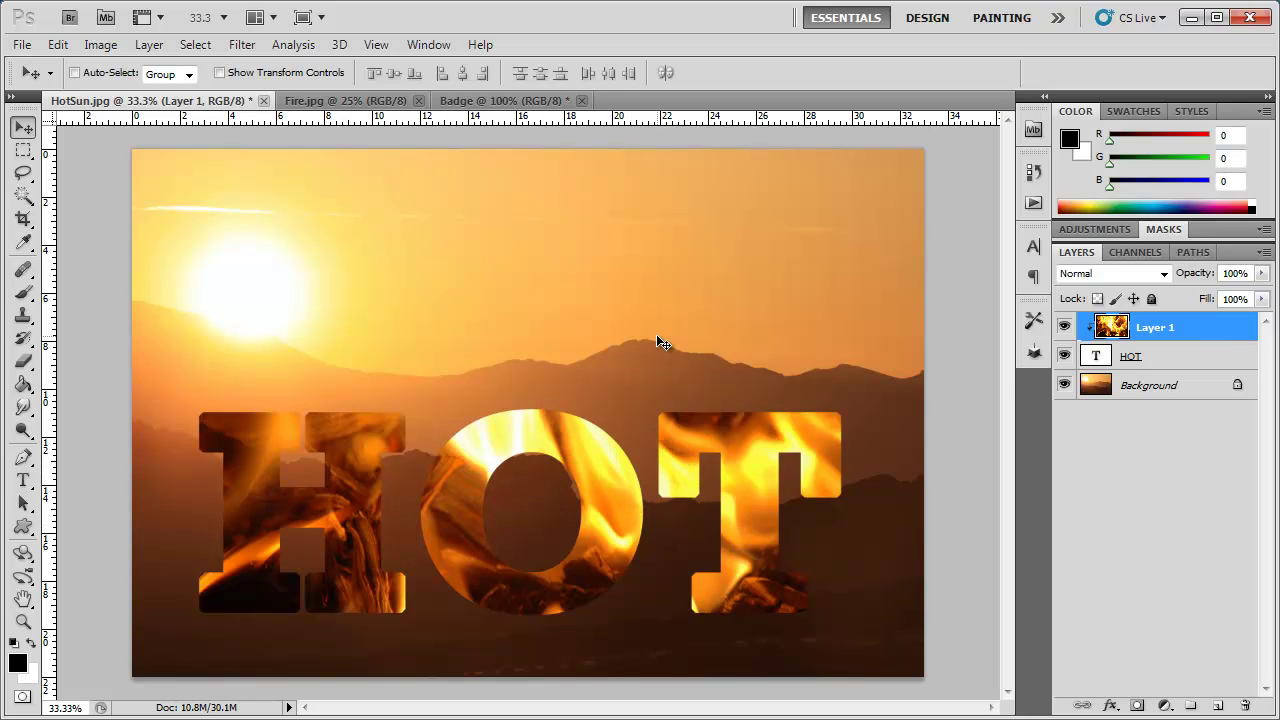
{"action": "left_click_drag", "start_coordinate": [660, 343], "coordinate": [704, 566]}
{"action": "left_click", "coordinate": [1171, 357]}
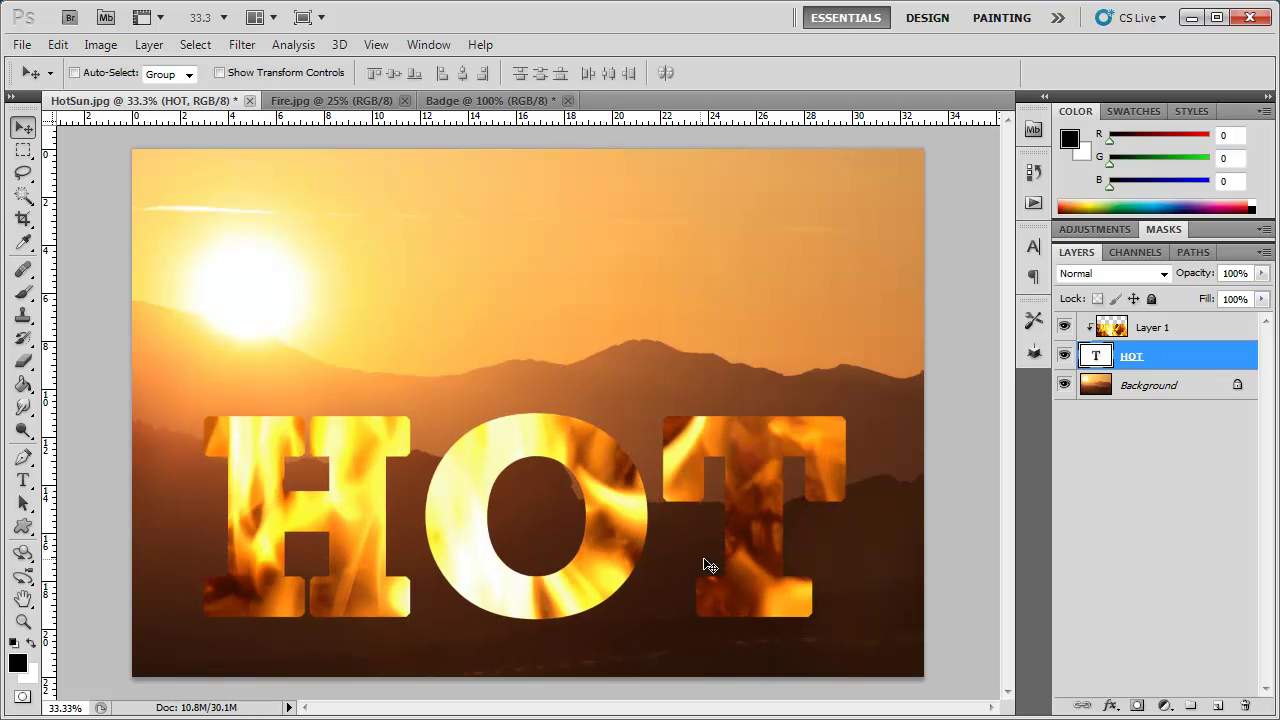
{"action": "key", "text": "alt+bracketright"}
Step: Give HOT a drop shadow with its own 120° angle and a 32 px size
{"action": "double_click", "coordinate": [1200, 357]}
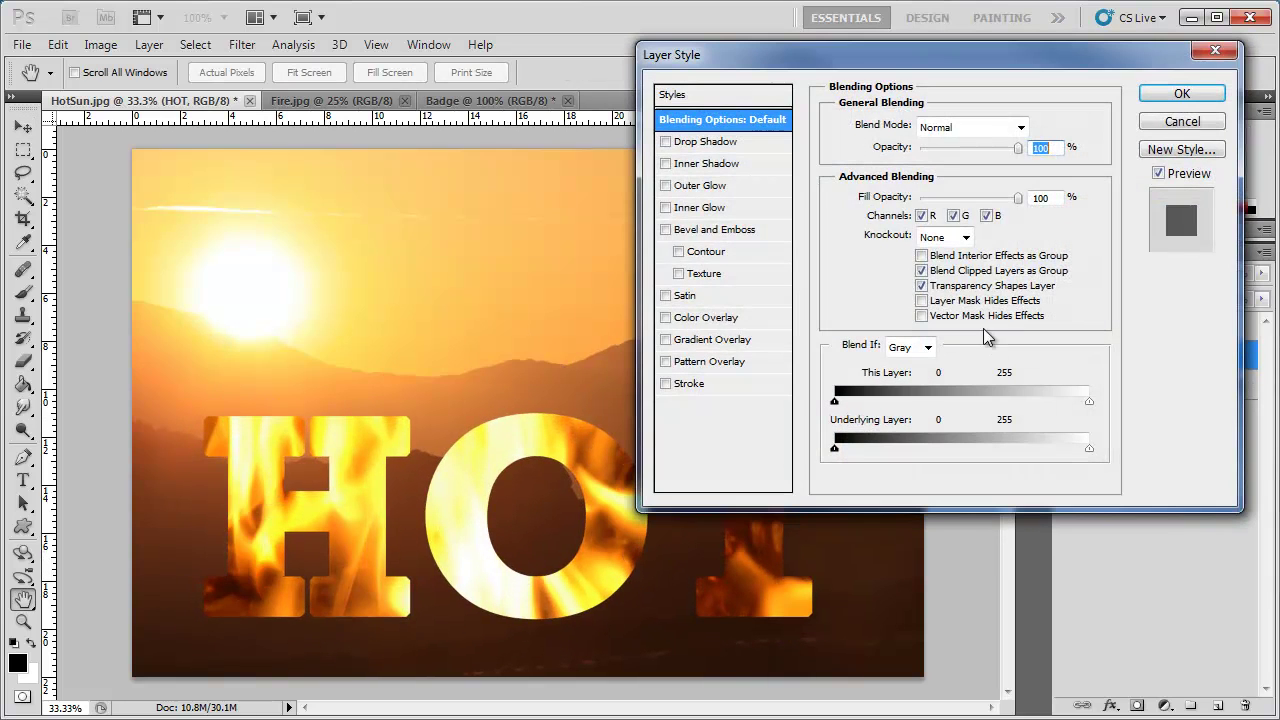
{"action": "left_click", "coordinate": [714, 146]}
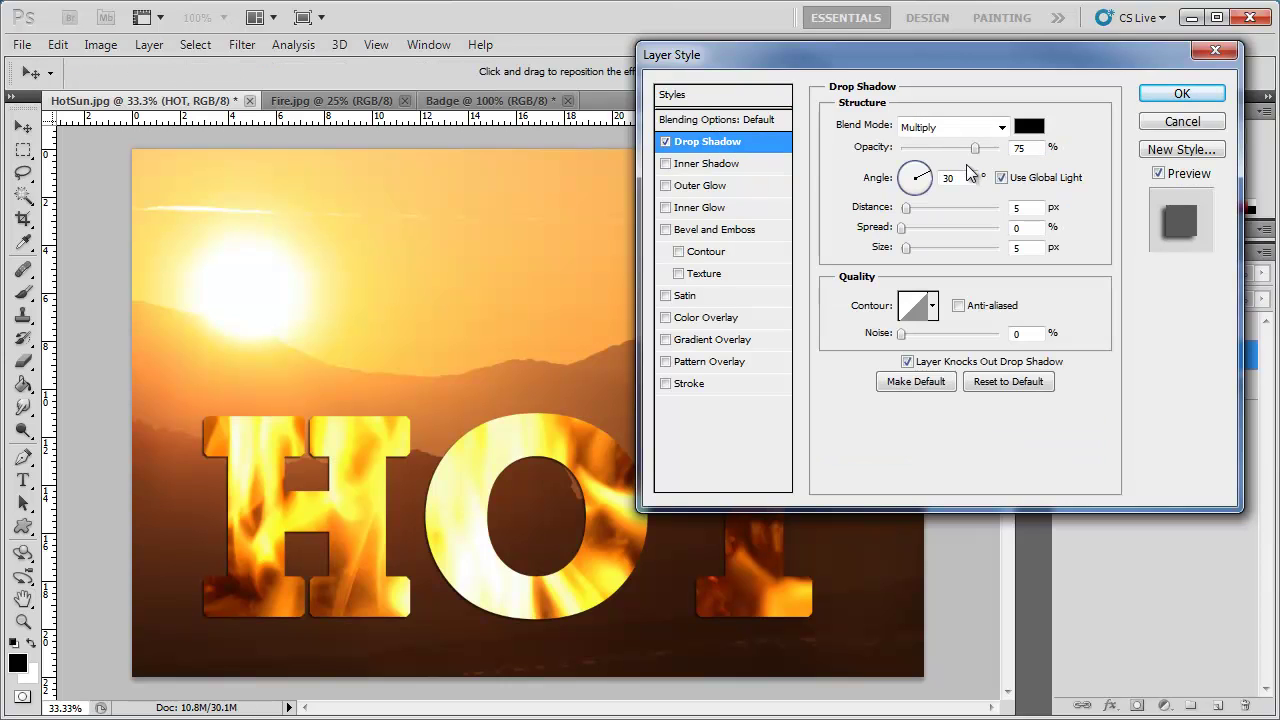
{"action": "left_click", "coordinate": [1001, 177]}
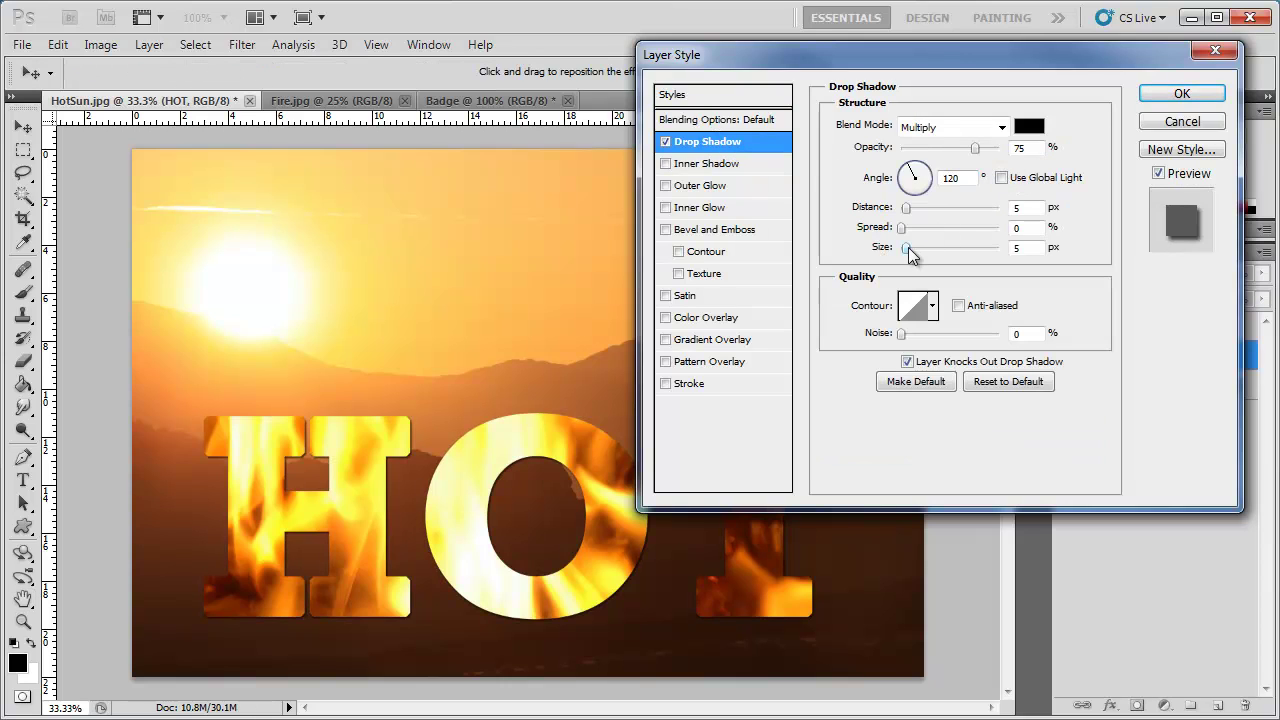
{"action": "left_click_drag", "start_coordinate": [905, 247], "coordinate": [937, 223]}
{"action": "left_click", "coordinate": [1182, 93]}
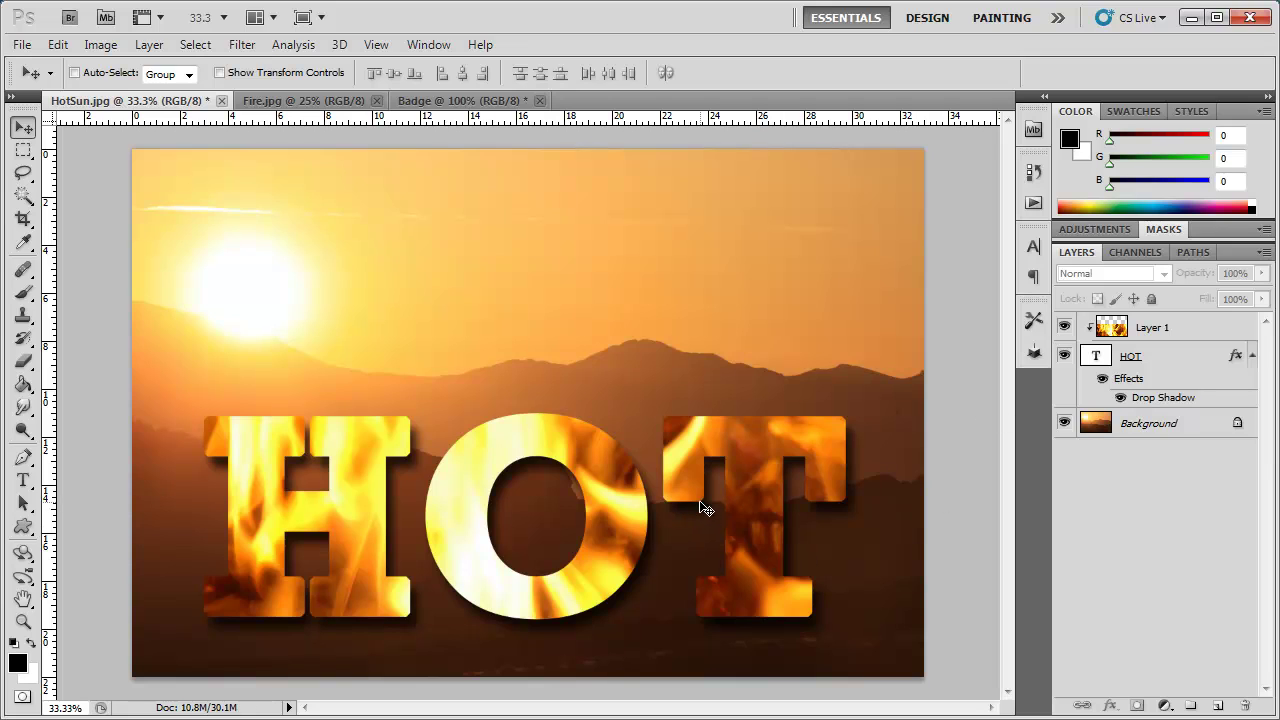
Step: In the Badge document, move the Metal layer above the shield shape
{"action": "left_click", "coordinate": [458, 100]}
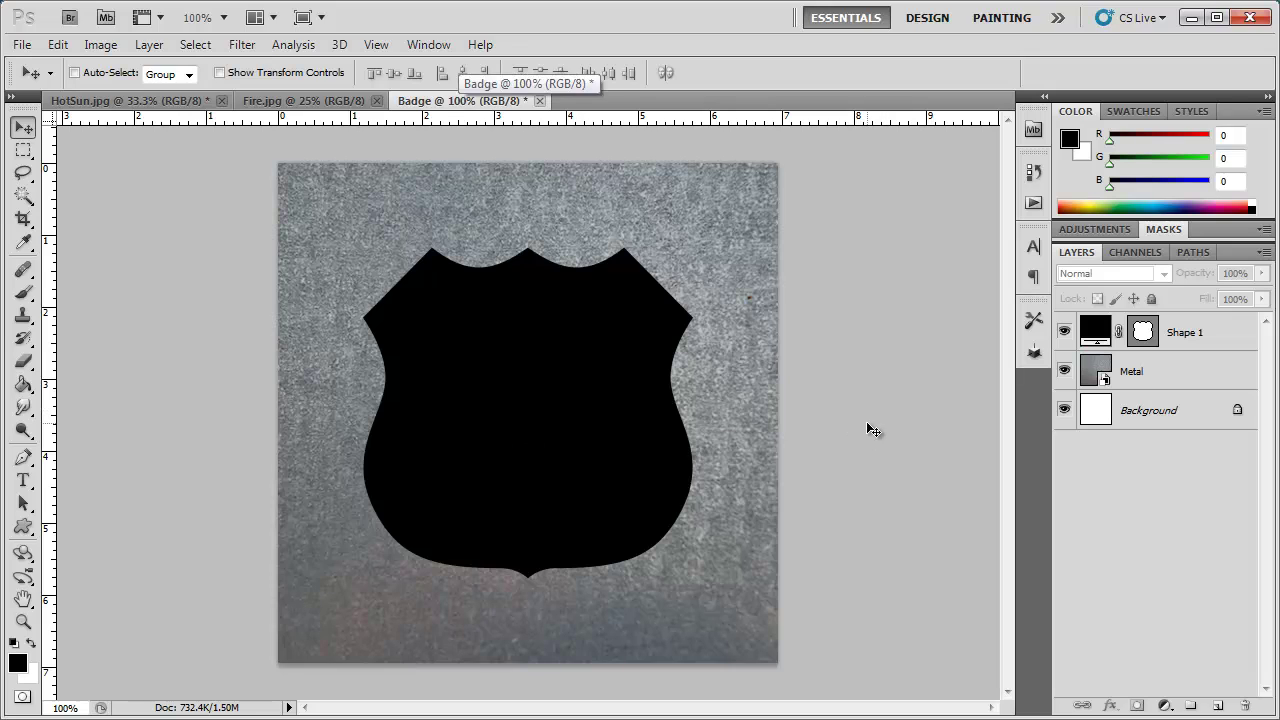
{"action": "left_click", "coordinate": [1240, 382]}
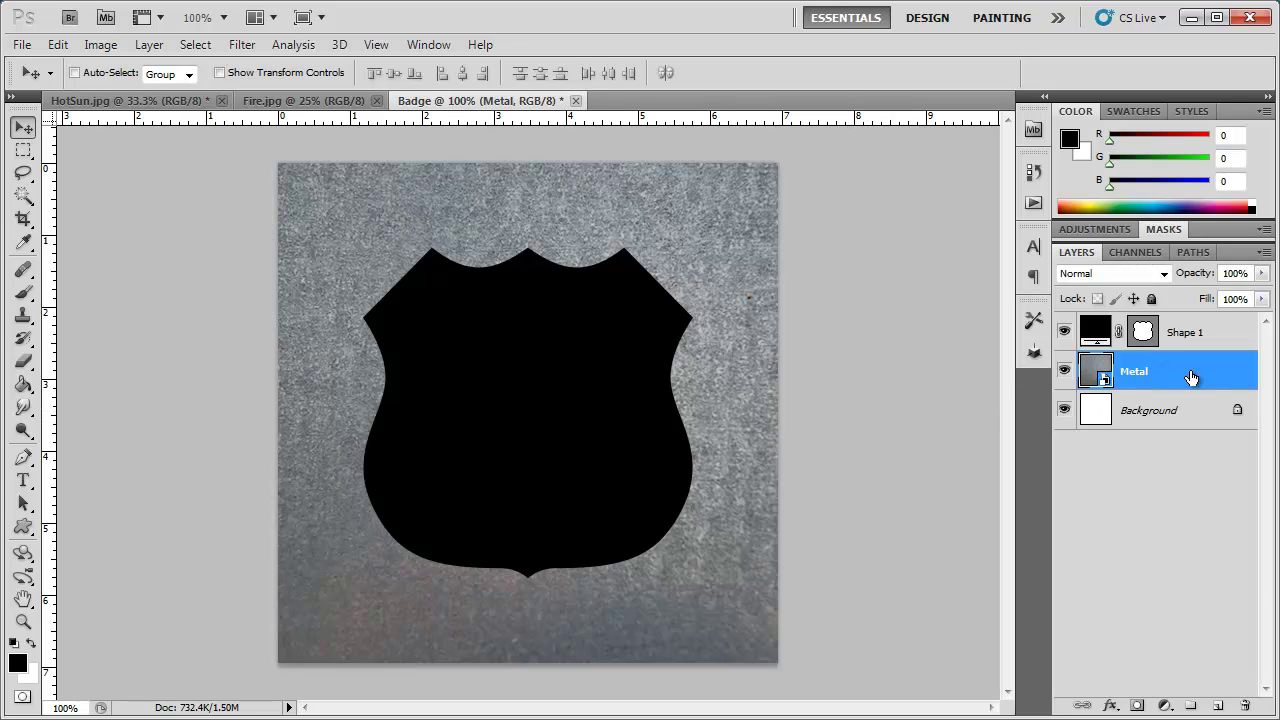
{"action": "left_click_drag", "start_coordinate": [1191, 377], "coordinate": [1189, 331]}
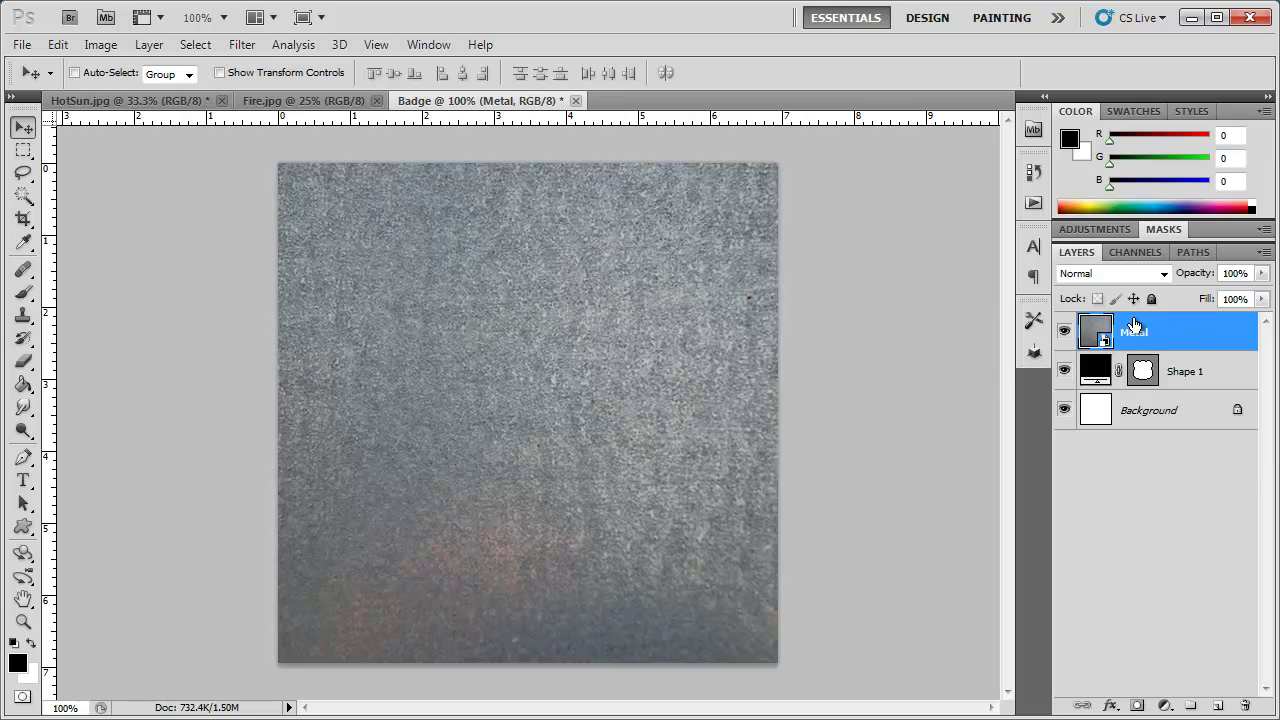
Step: Clip Metal to the badge via the layer context menu, undo, then redo it from the Layer menu
{"action": "right_click", "coordinate": [1134, 320]}
{"action": "left_click", "coordinate": [1193, 478]}
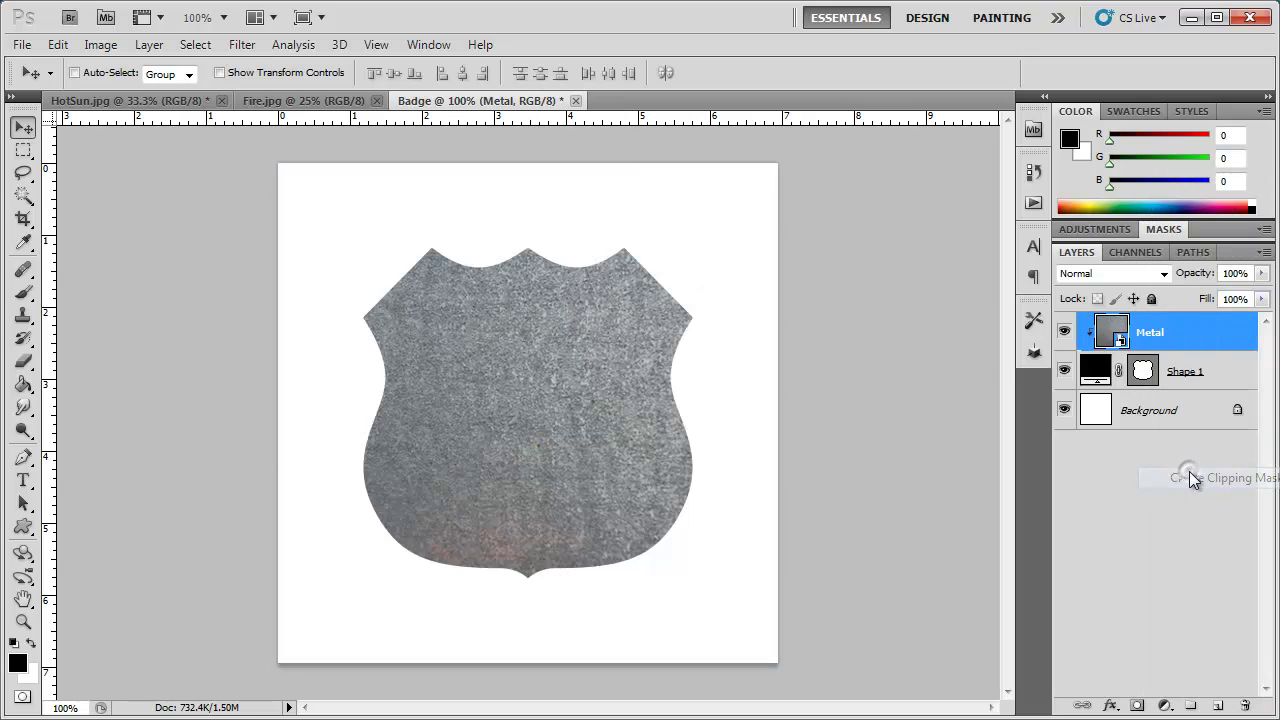
{"action": "key", "text": "ctrl+z"}
{"action": "left_click", "coordinate": [149, 44]}
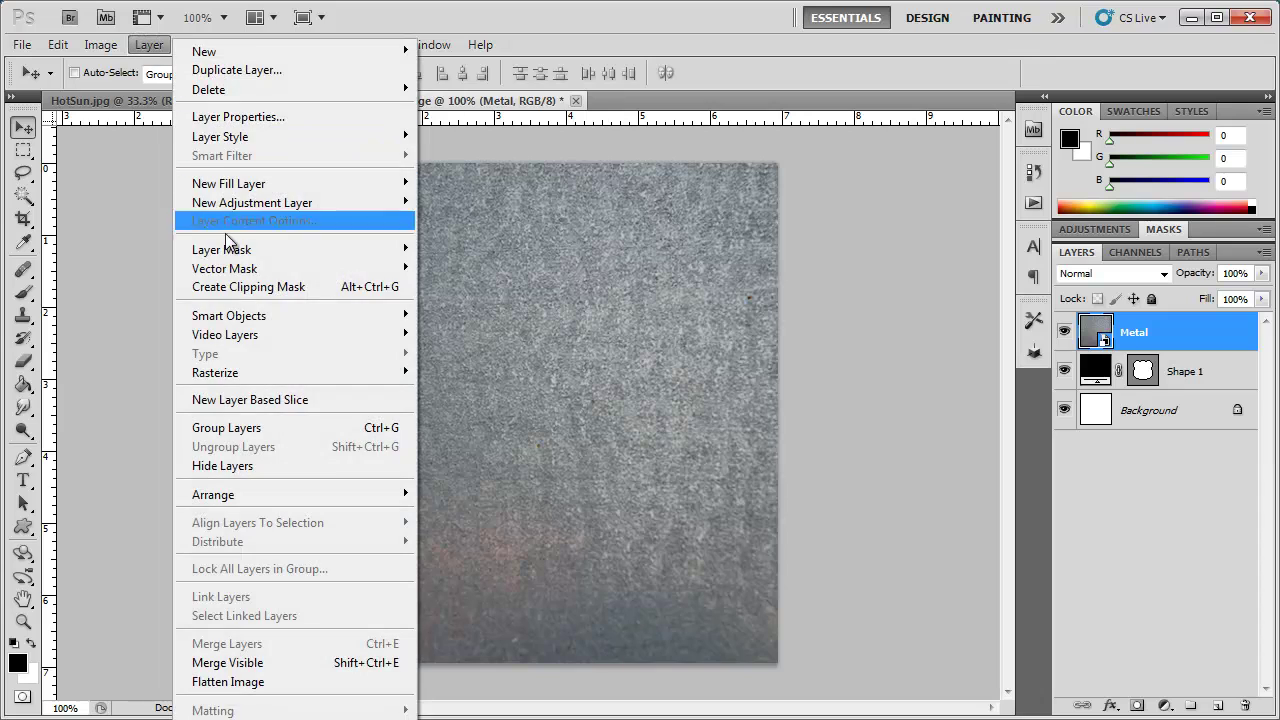
{"action": "left_click", "coordinate": [377, 291]}
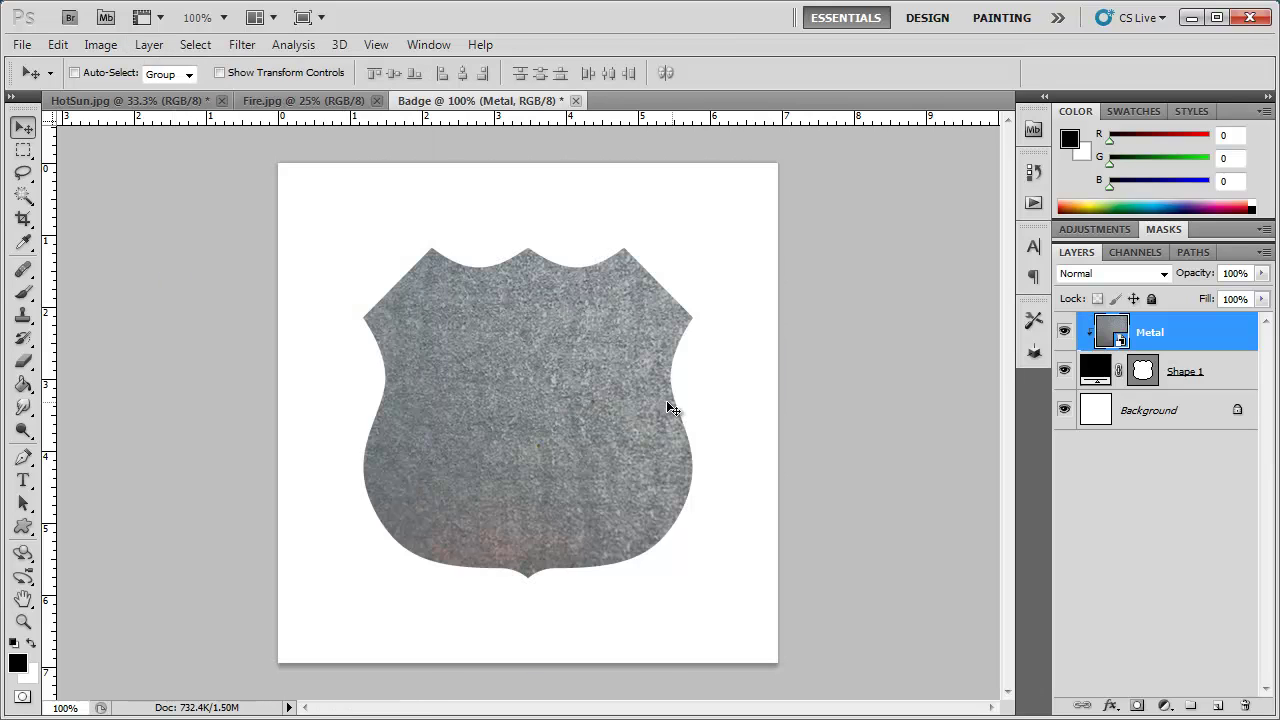
Step: Type Police on the badge at 92 pt, clip it to the Metal layer, and move it up
{"action": "left_click", "coordinate": [23, 480]}
{"action": "left_click", "coordinate": [328, 393]}
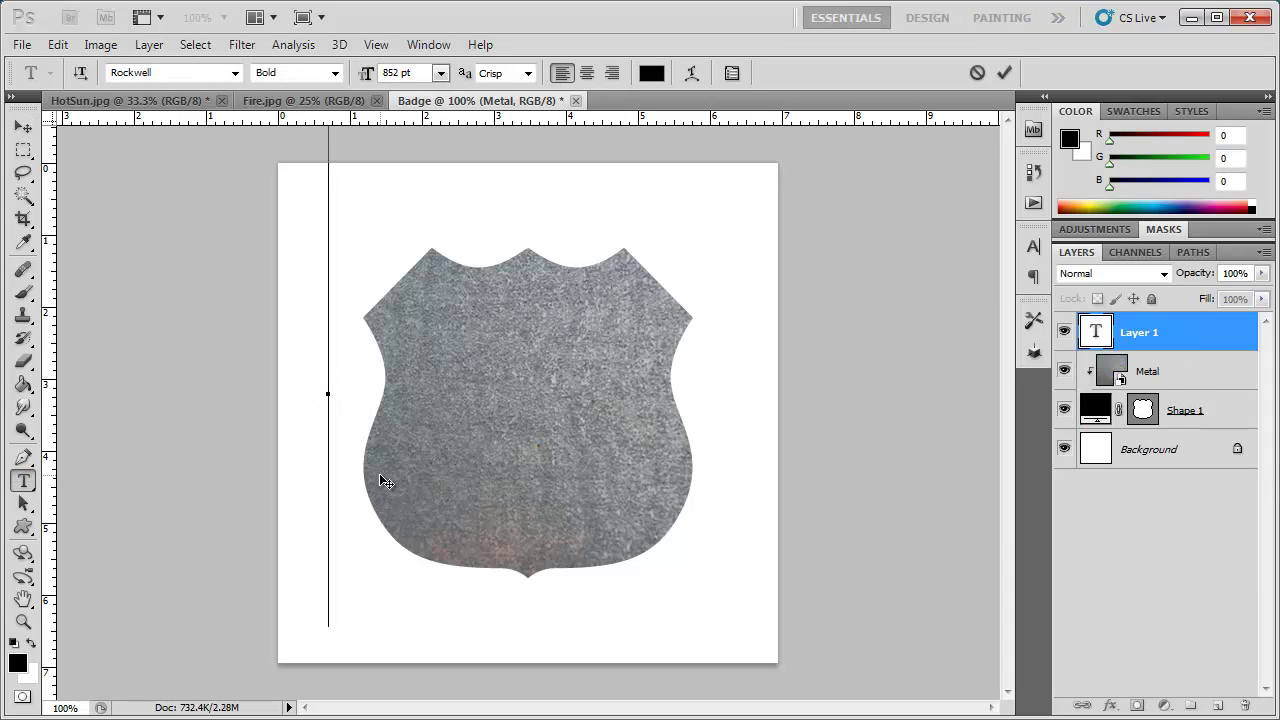
{"action": "type", "text": "Police"}
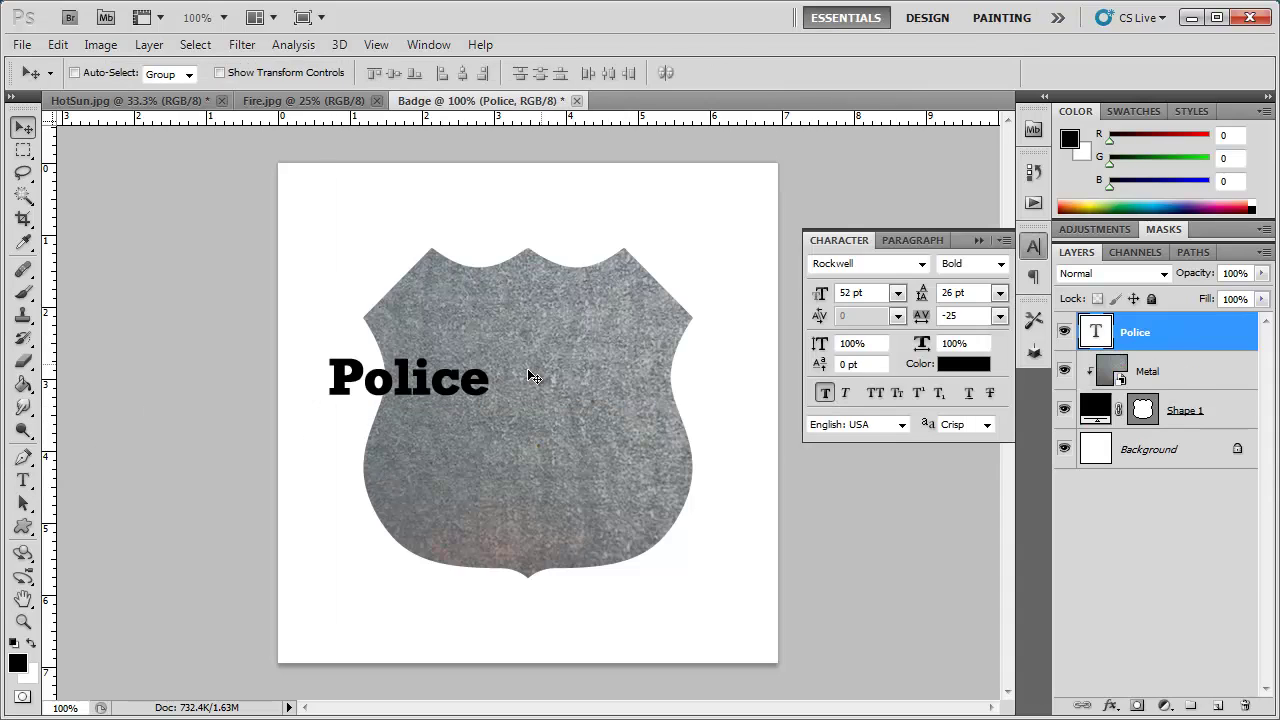
{"action": "left_click_drag", "start_coordinate": [820, 293], "coordinate": [860, 293]}
{"action": "mouse_move", "coordinate": [591, 375]}
{"action": "left_mouse_down"}
{"action": "mouse_move", "coordinate": [647, 325]}
{"action": "mouse_move", "coordinate": [627, 373]}
{"action": "mouse_move", "coordinate": [606, 373]}
{"action": "left_mouse_up"}
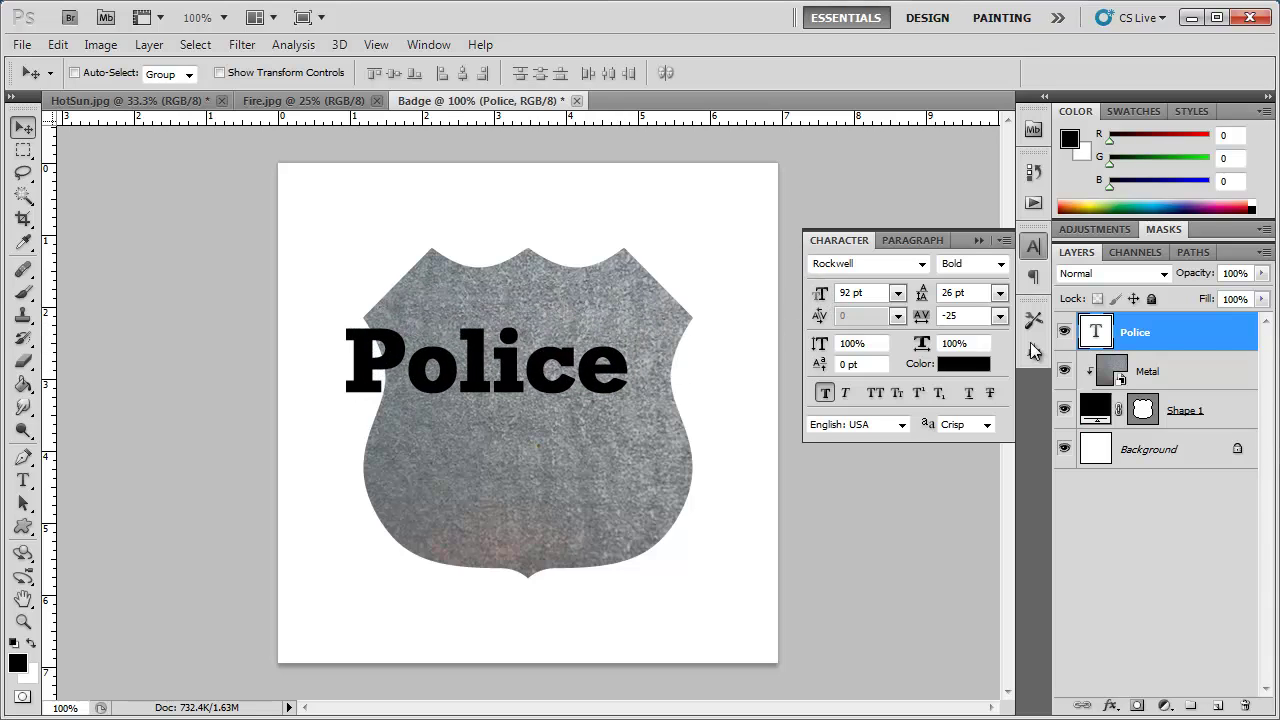
{"action": "left_click", "coordinate": [1201, 350], "text": "alt"}
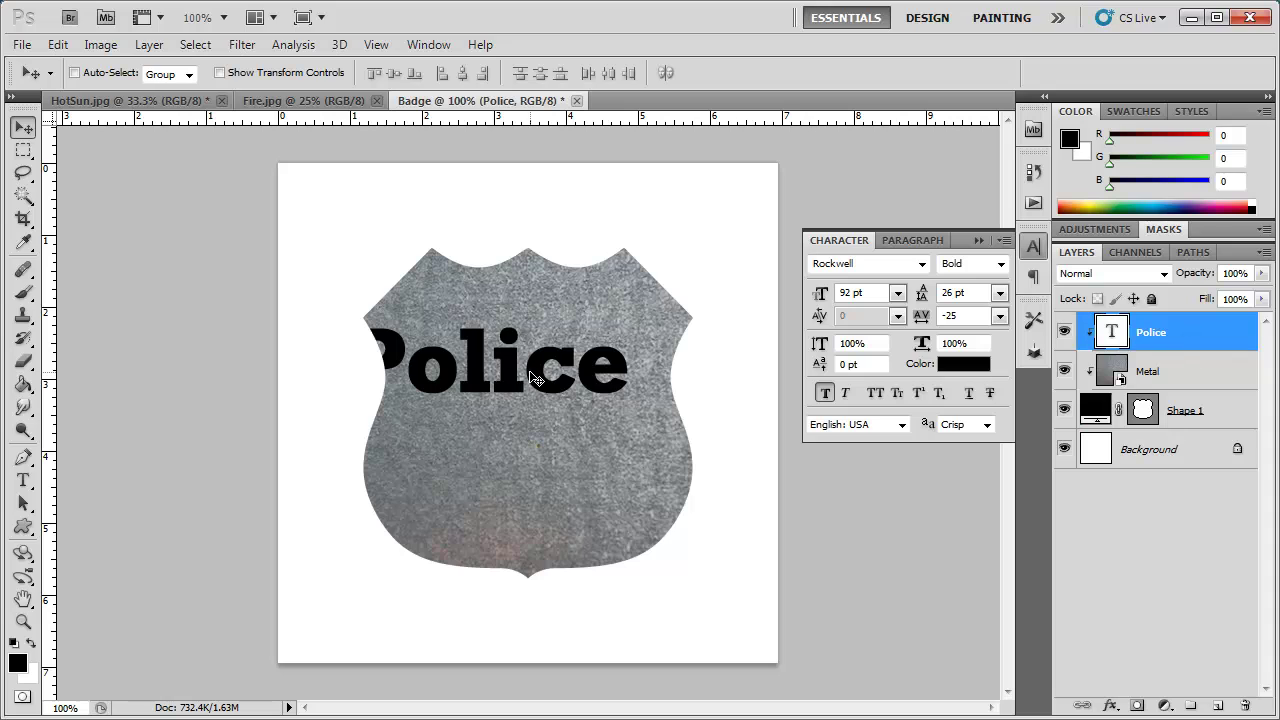
{"action": "left_click_drag", "start_coordinate": [537, 379], "coordinate": [585, 346]}
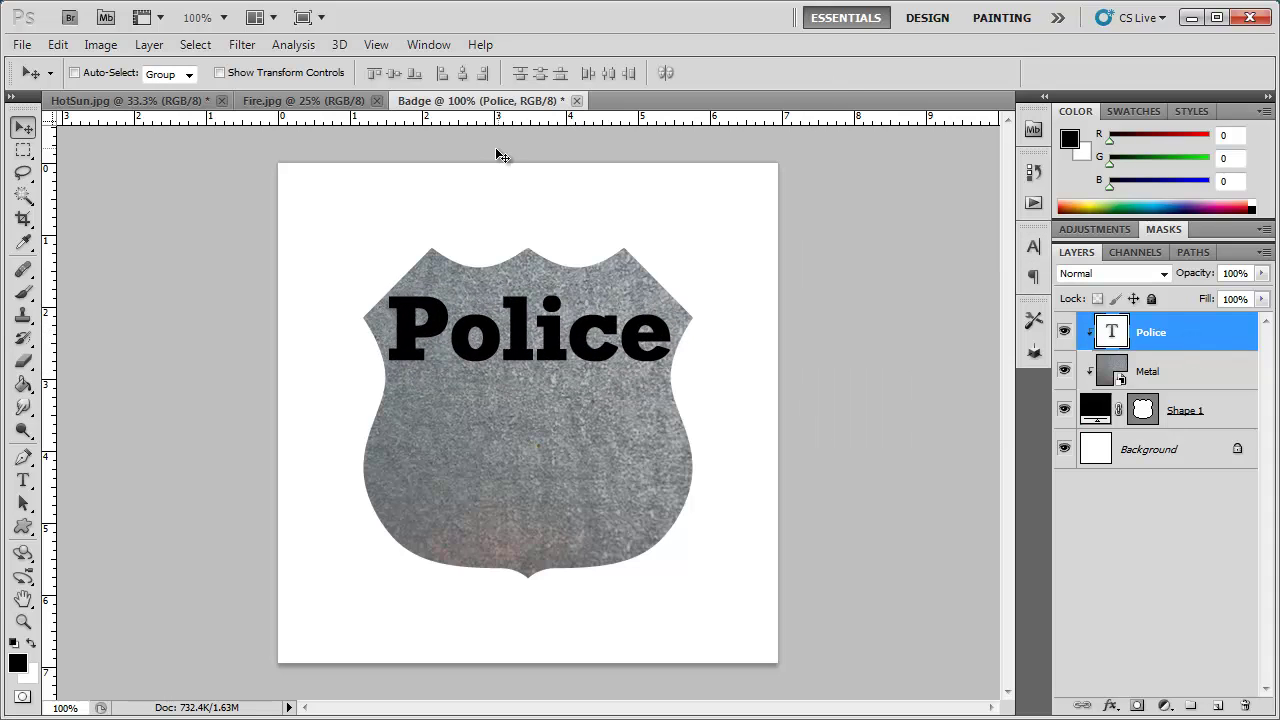
Step: In Fire.jpg, convert the Background to Layer 0 and add a new empty layer beneath it
{"action": "left_click", "coordinate": [309, 104]}
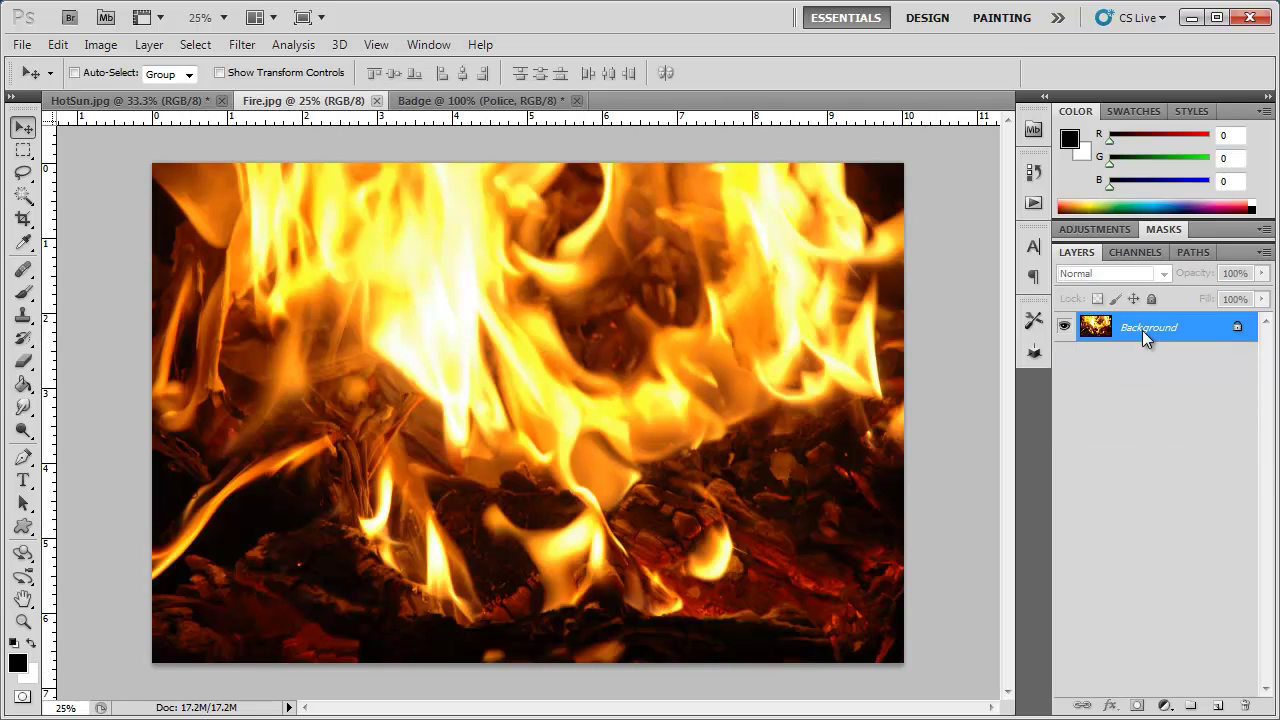
{"action": "double_click", "coordinate": [1206, 337]}
{"action": "key", "text": "Return"}
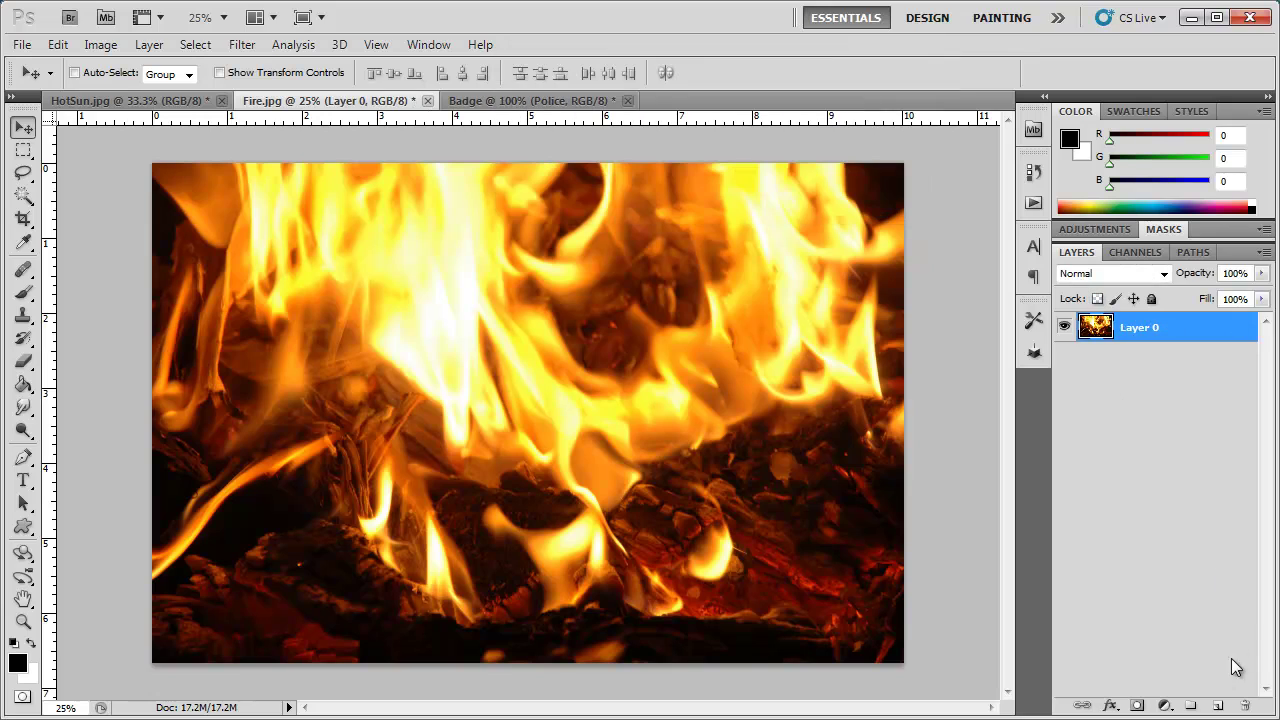
{"action": "left_click", "coordinate": [1216, 708]}
{"action": "key", "text": "ctrl+["}
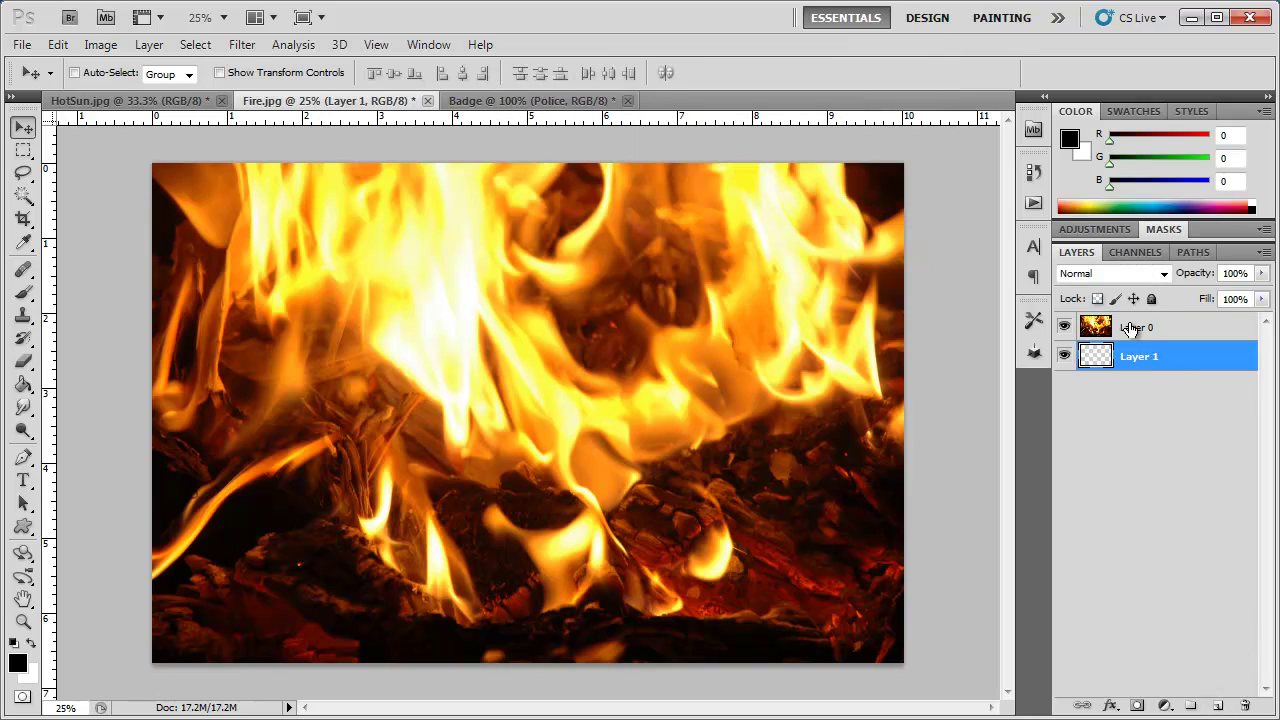
Step: Set a soft brush to 2200 px and paint a black dab on Layer 1
{"action": "left_click", "coordinate": [23, 292]}
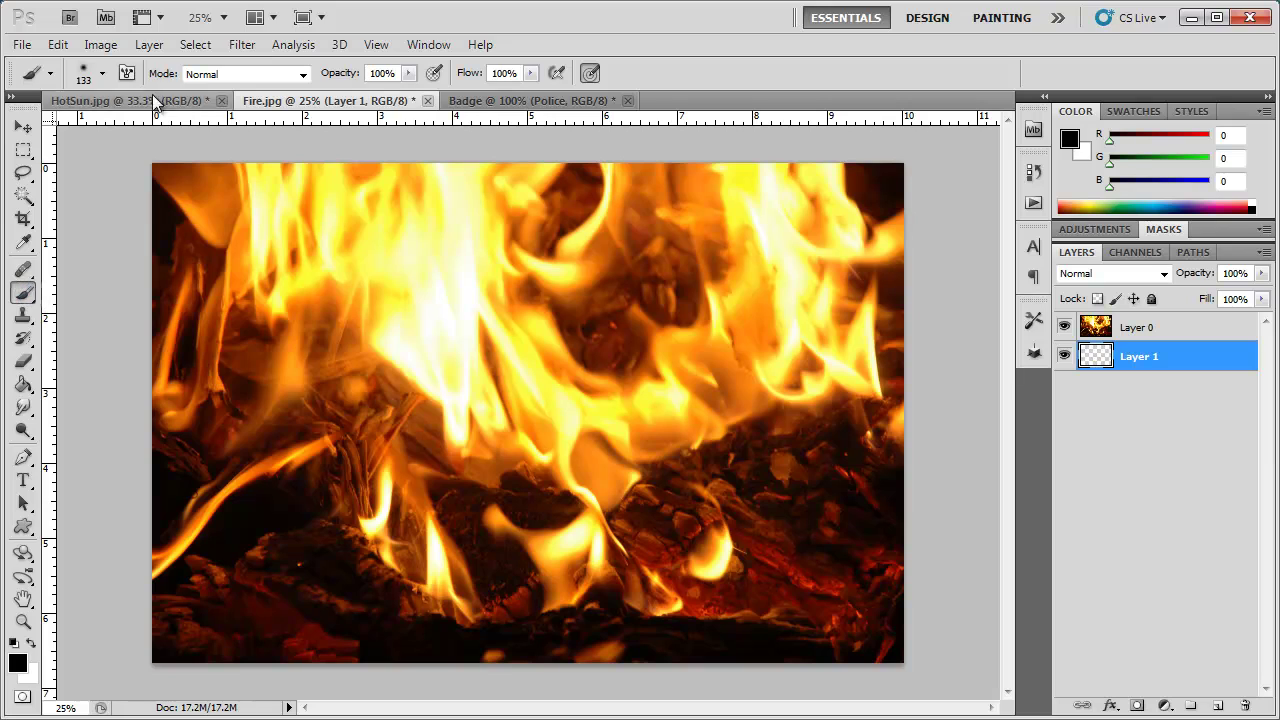
{"action": "left_click", "coordinate": [100, 75]}
{"action": "left_click_drag", "start_coordinate": [130, 133], "coordinate": [218, 130]}
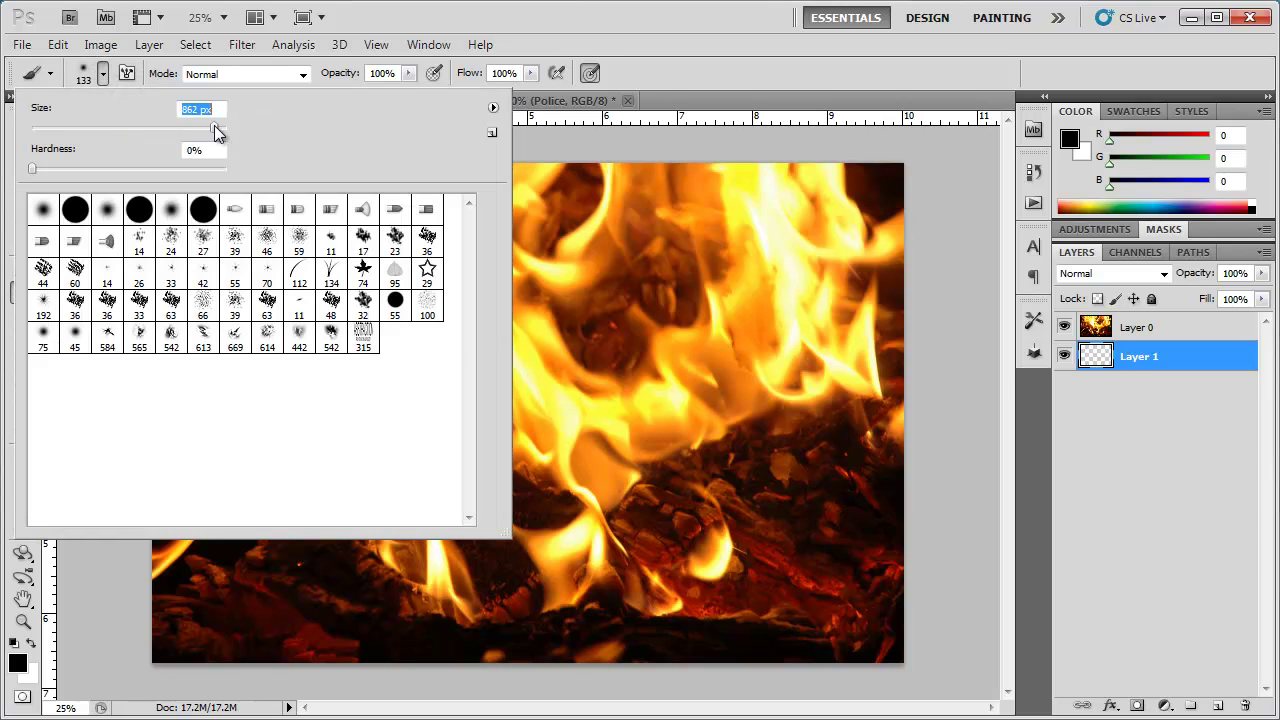
{"action": "left_click", "coordinate": [673, 90]}
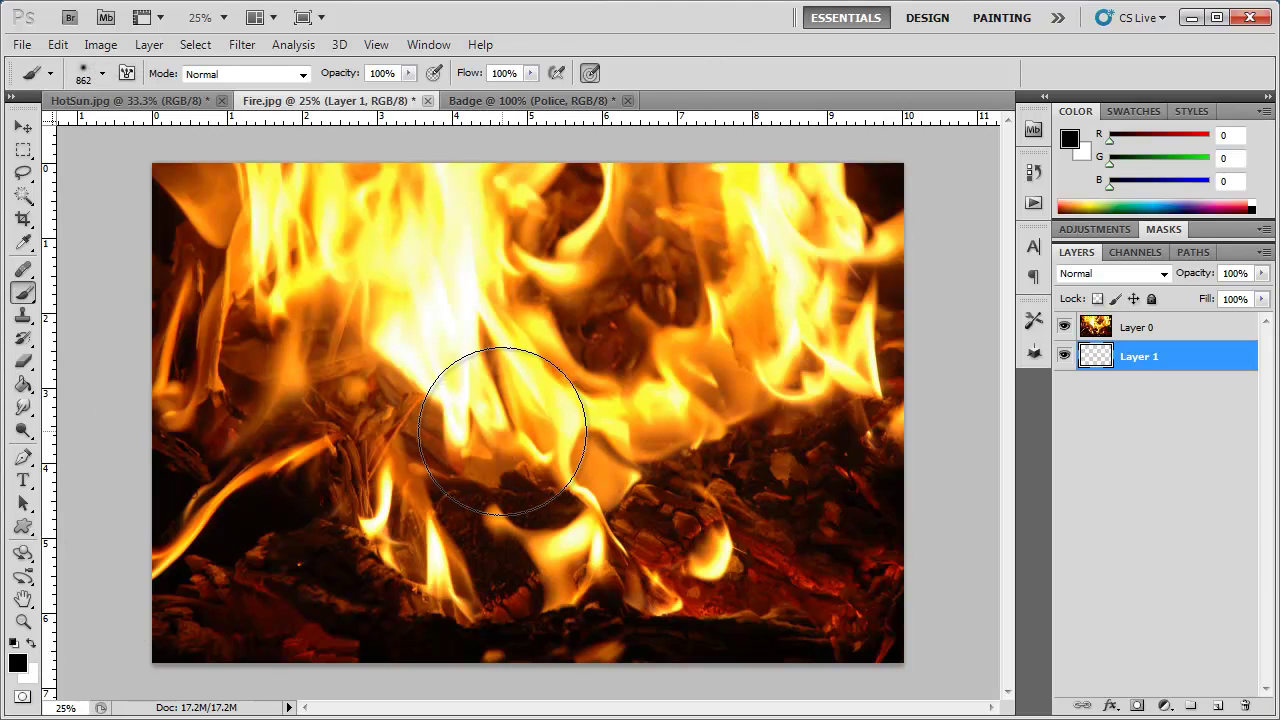
{"action": "key", "text": "bracketright"}
{"action": "key", "text": "bracketright"}
{"action": "key", "text": "bracketright"}
{"action": "key", "text": "bracketright"}
{"action": "key", "text": "bracketright"}
{"action": "key", "text": "bracketright"}
{"action": "key", "text": "bracketright"}
{"action": "key", "text": "bracketright"}
{"action": "key", "text": "bracketright"}
{"action": "key", "text": "bracketright"}
{"action": "key", "text": "bracketright"}
{"action": "key", "text": "bracketright"}
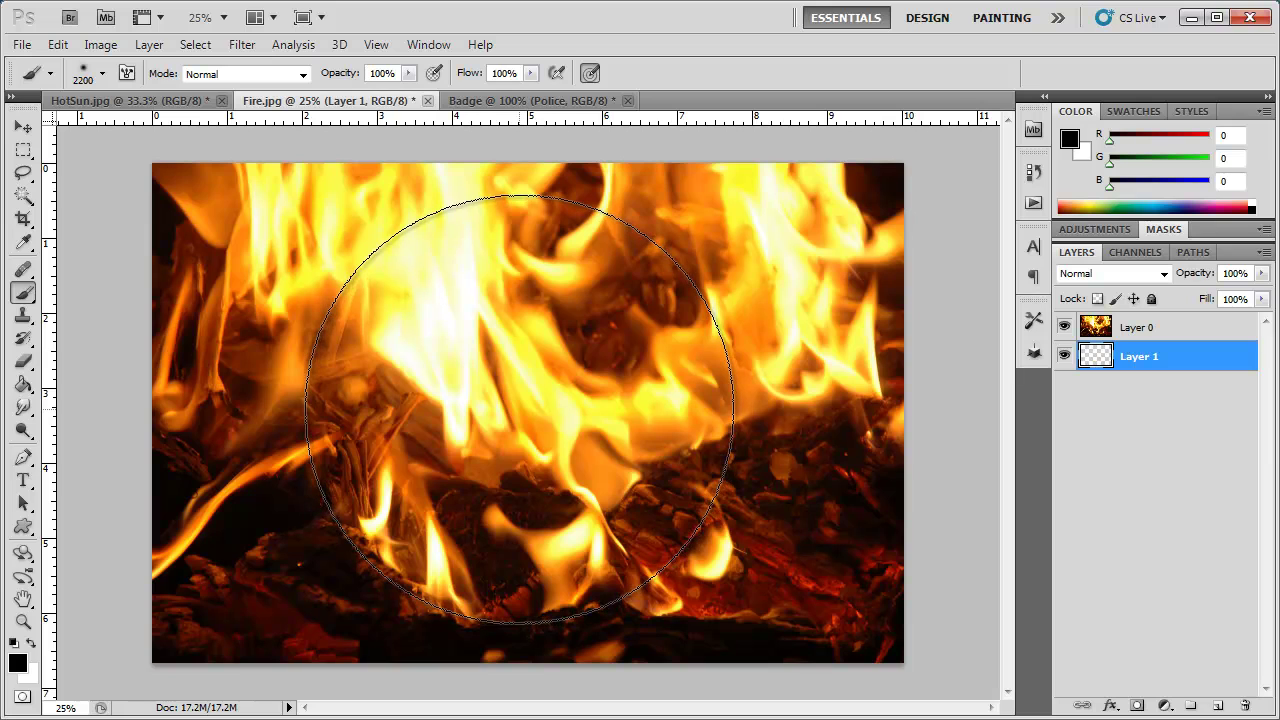
{"action": "left_click", "coordinate": [520, 408]}
Step: Build up the black blob's centre, return Layer 1 below Layer 0, and clip the fire to it
{"action": "left_click_drag", "start_coordinate": [1158, 370], "coordinate": [1175, 322]}
{"action": "left_click", "coordinate": [529, 391]}
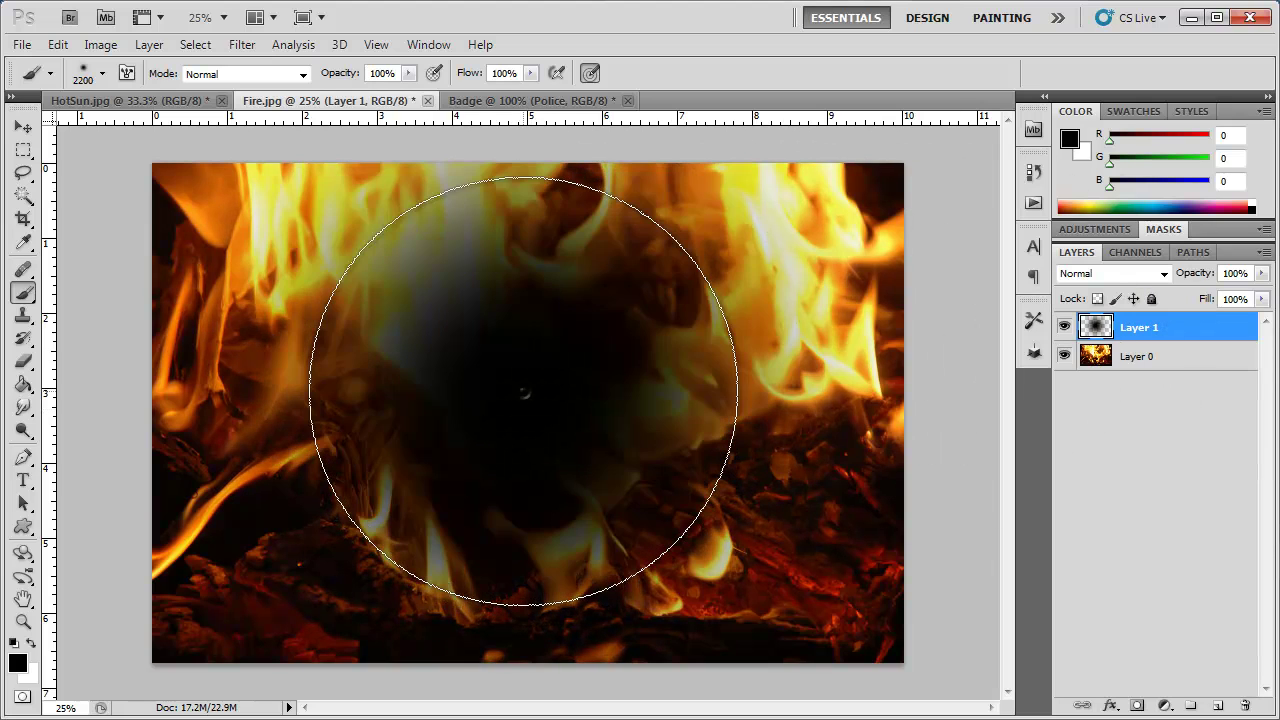
{"action": "left_click", "coordinate": [509, 400]}
{"action": "left_click", "coordinate": [503, 411]}
{"action": "left_click", "coordinate": [499, 414]}
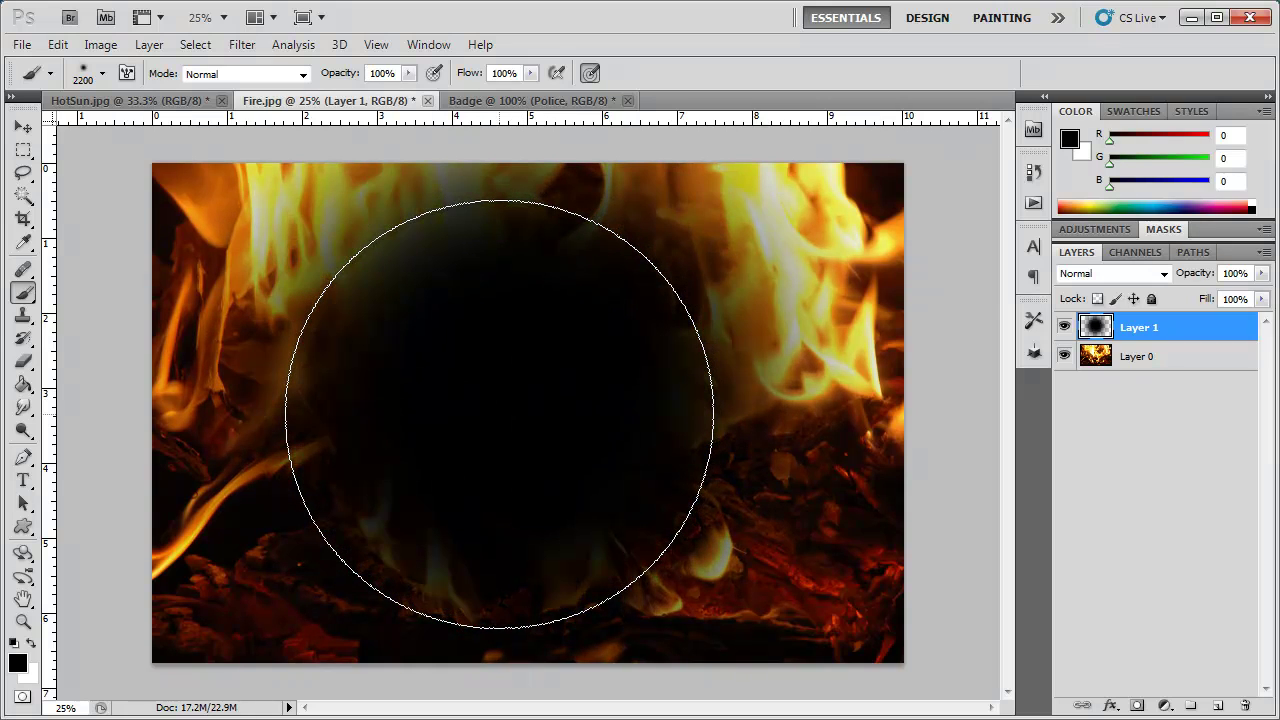
{"action": "left_click_drag", "start_coordinate": [1188, 330], "coordinate": [1199, 395]}
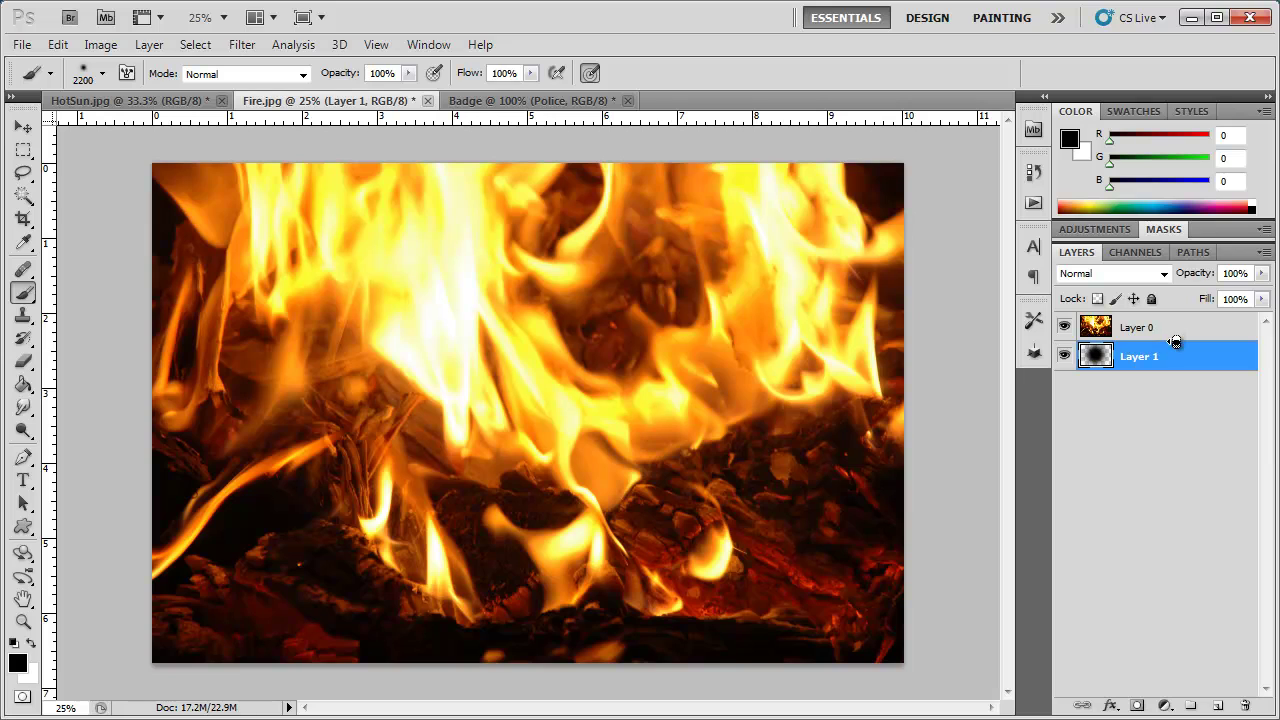
{"action": "left_click", "coordinate": [1175, 342], "text": "alt"}
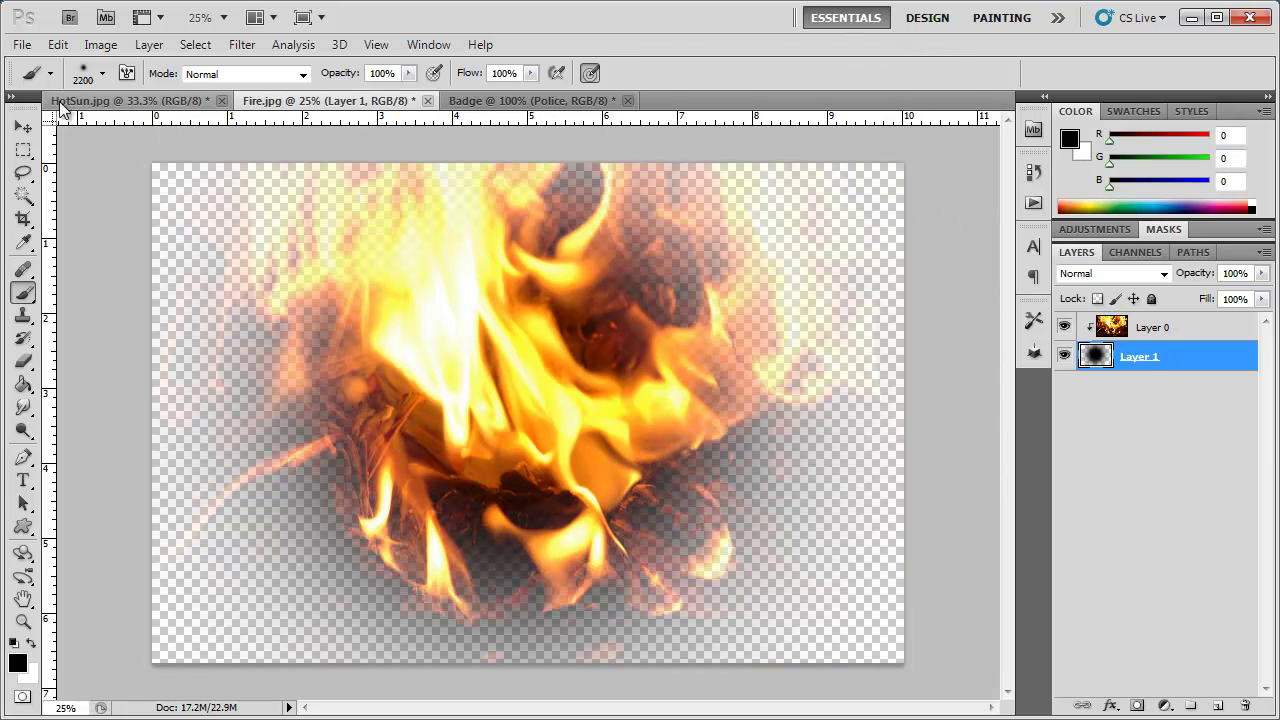
Step: Copy the HotSun sunset Background into Fire.jpg as Layer 2, placed below Layer 1
{"action": "key", "text": "v"}
{"action": "left_click", "coordinate": [66, 104]}
{"action": "left_click", "coordinate": [1160, 428]}
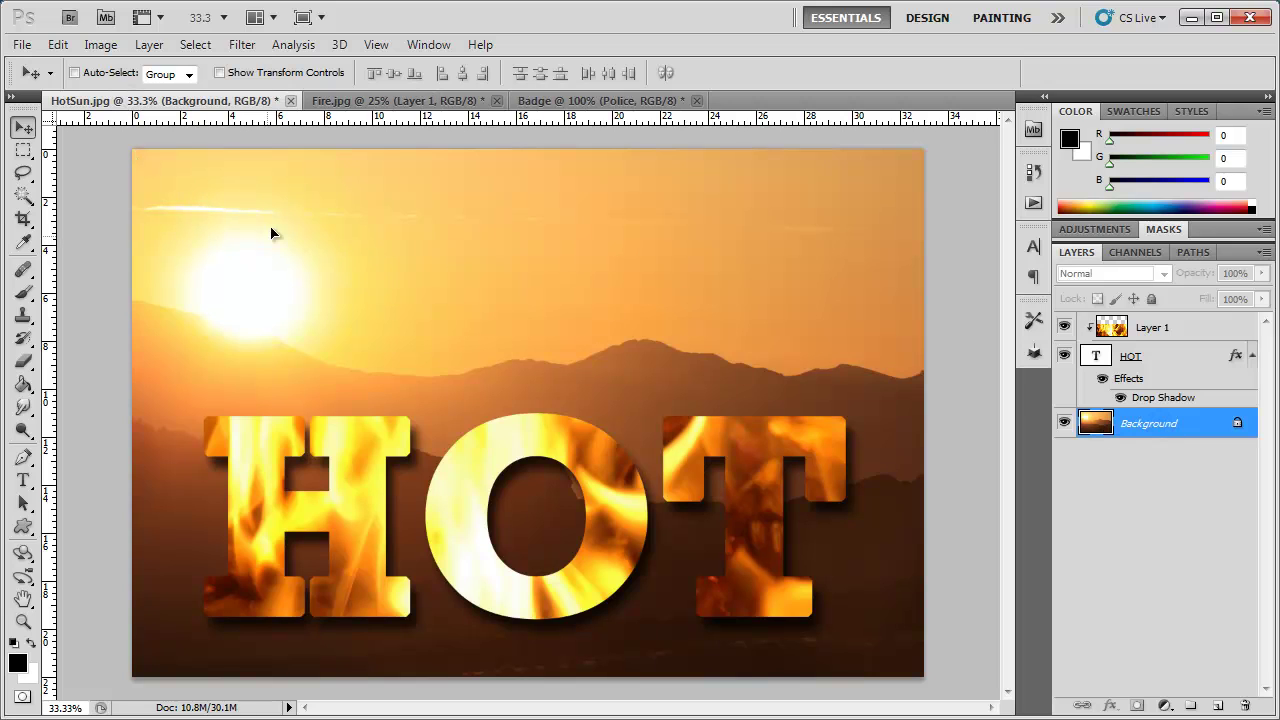
{"action": "left_click", "coordinate": [345, 101]}
{"action": "left_click", "coordinate": [1081, 362]}
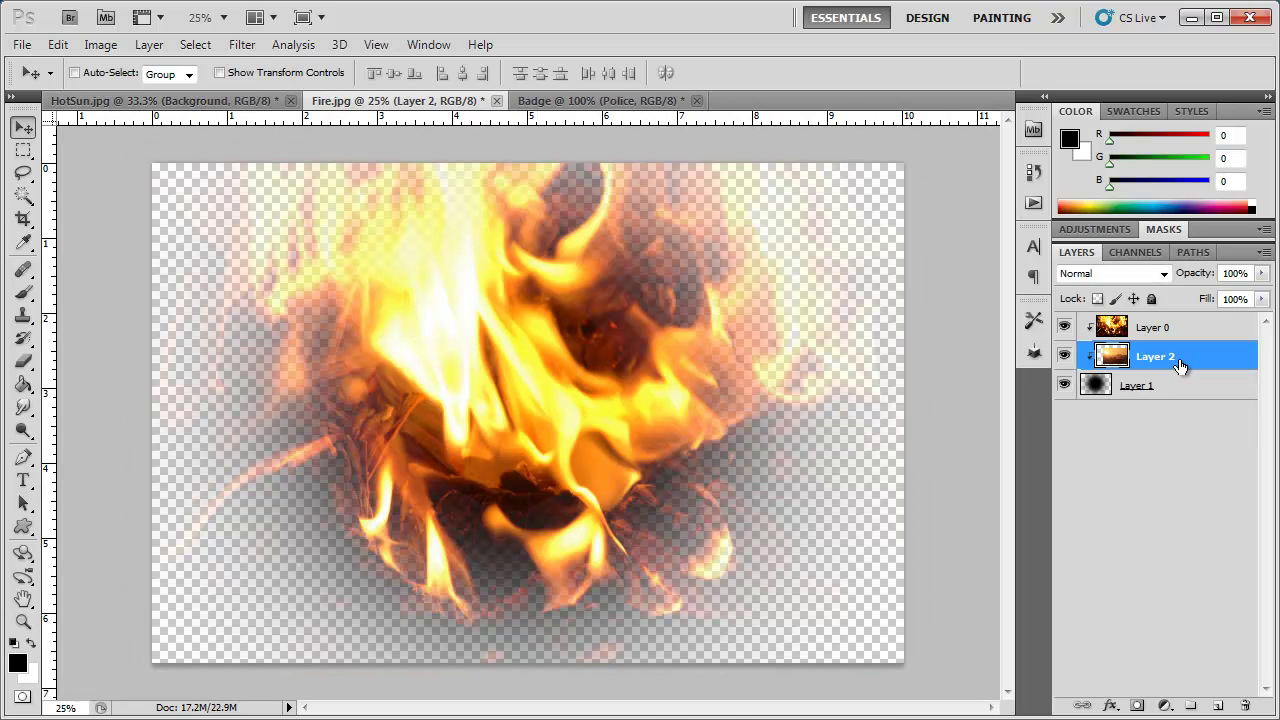
{"action": "left_click_drag", "start_coordinate": [1193, 365], "coordinate": [1197, 405]}
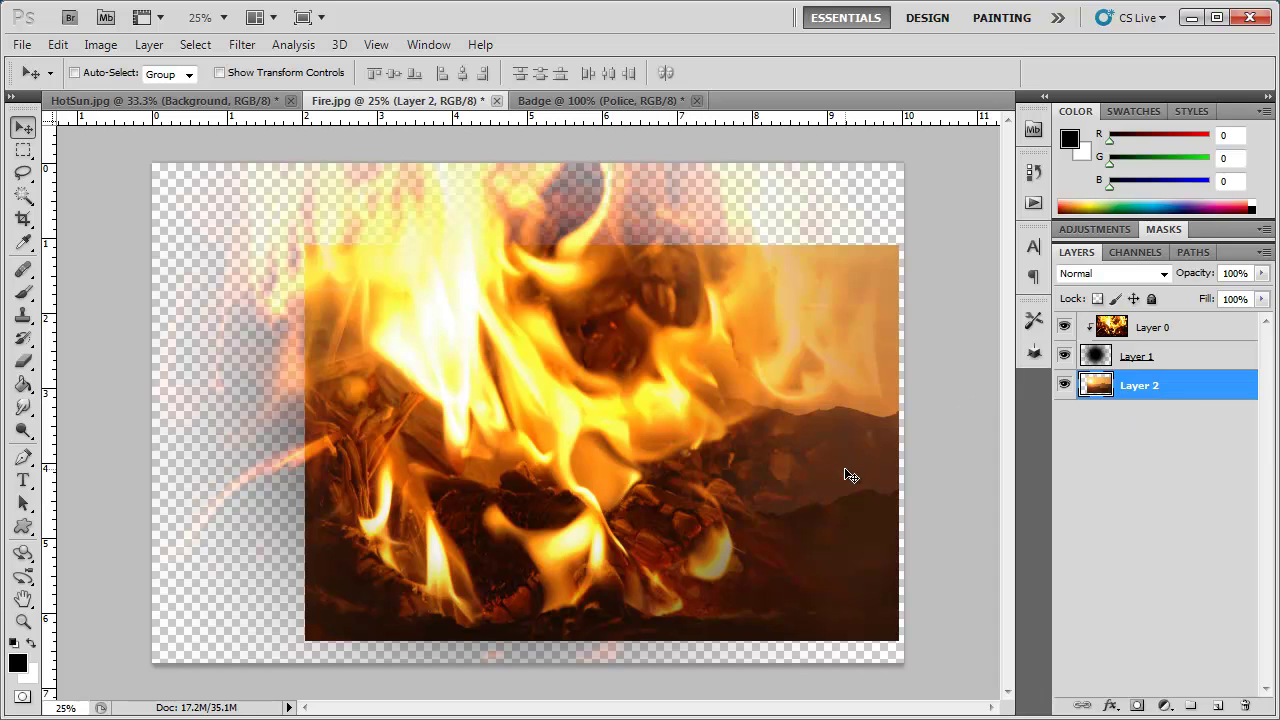
Step: Move the sunset toward the top-left and scale it up to fill the canvas
{"action": "left_click_drag", "start_coordinate": [846, 474], "coordinate": [669, 383]}
{"action": "key", "text": "ctrl+t"}
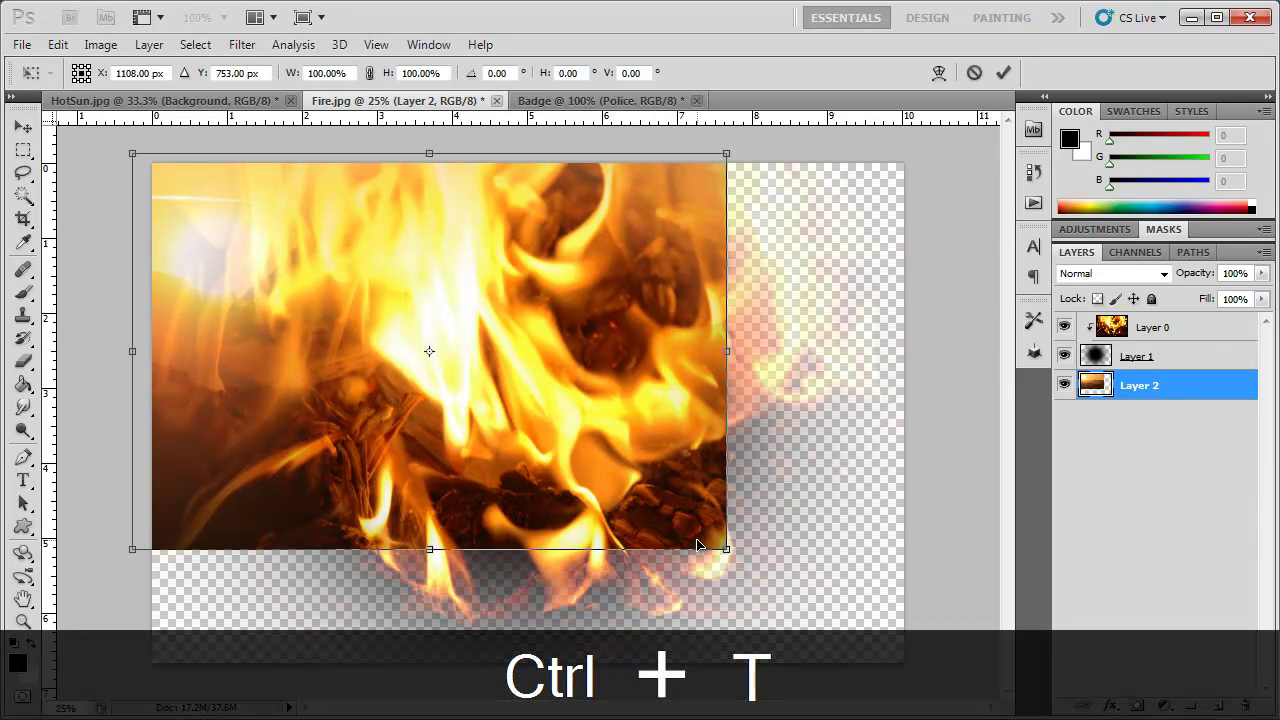
{"action": "left_click_drag", "start_coordinate": [723, 548], "coordinate": [905, 664]}
{"action": "key", "text": "Return"}
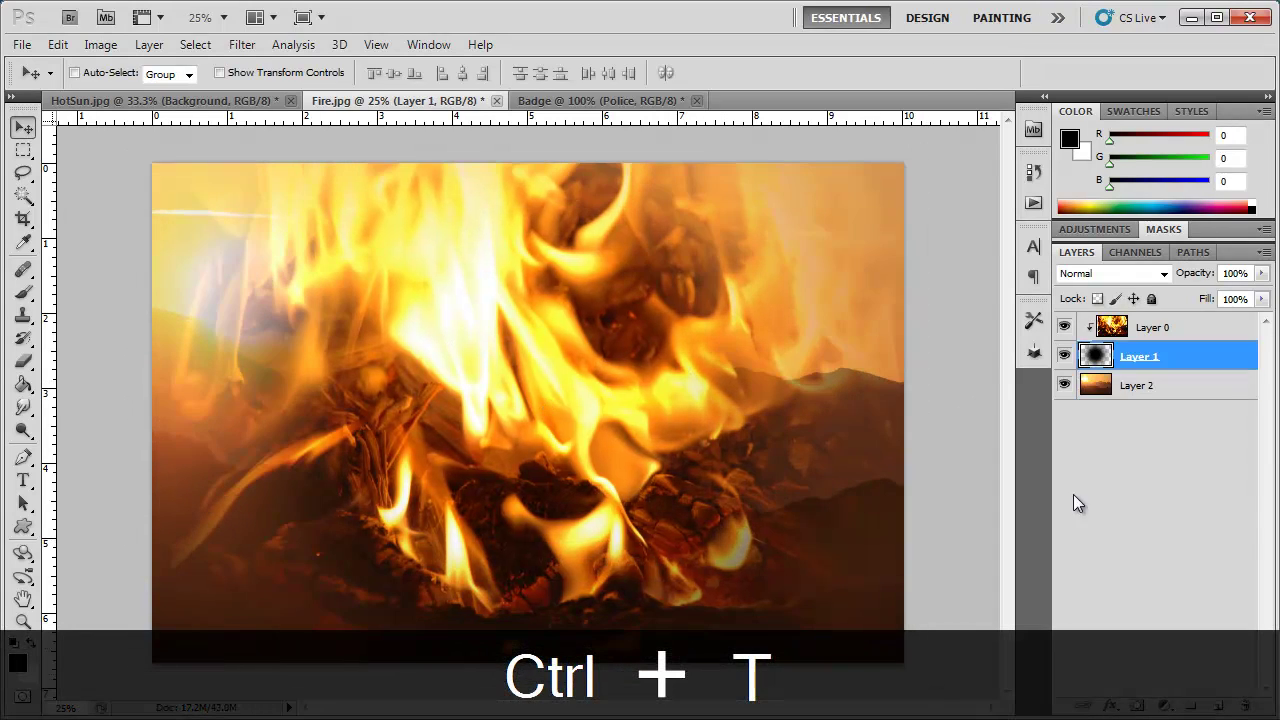
{"action": "left_click", "coordinate": [1073, 494]}
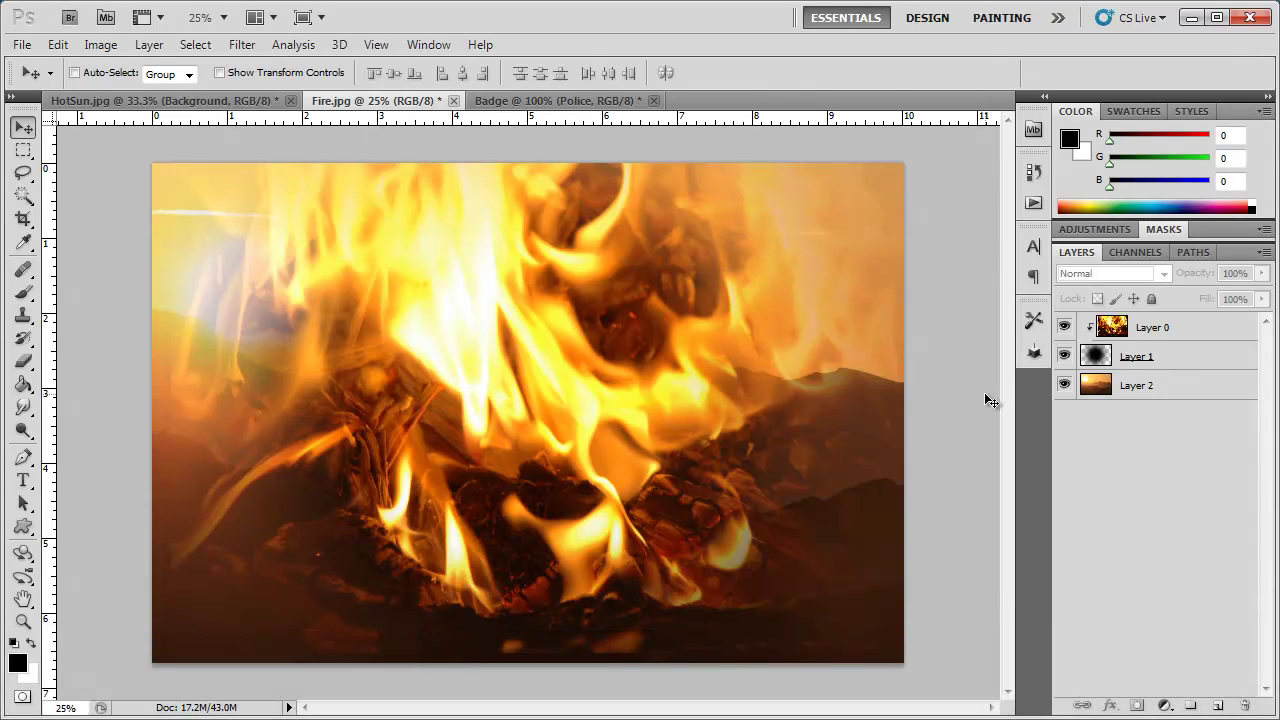